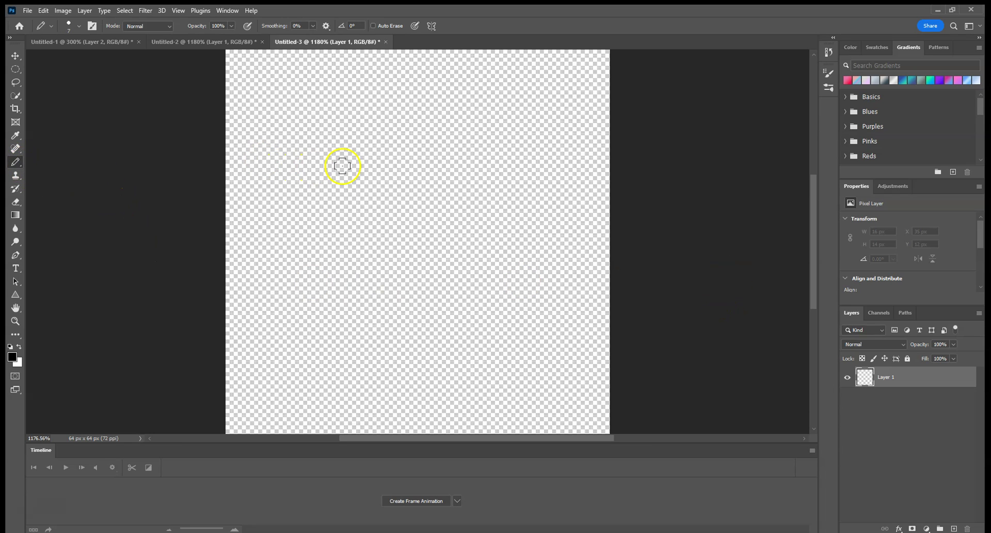
- Enlarge the pencil brush and stamp a solid black circle about 50 px wide, horizontally centred in the upper part of the canvas
key(bracketright)
key(bracketright)
key(bracketright)
key(bracketright)
key(bracketright)
key(bracketright)
click(423, 225)
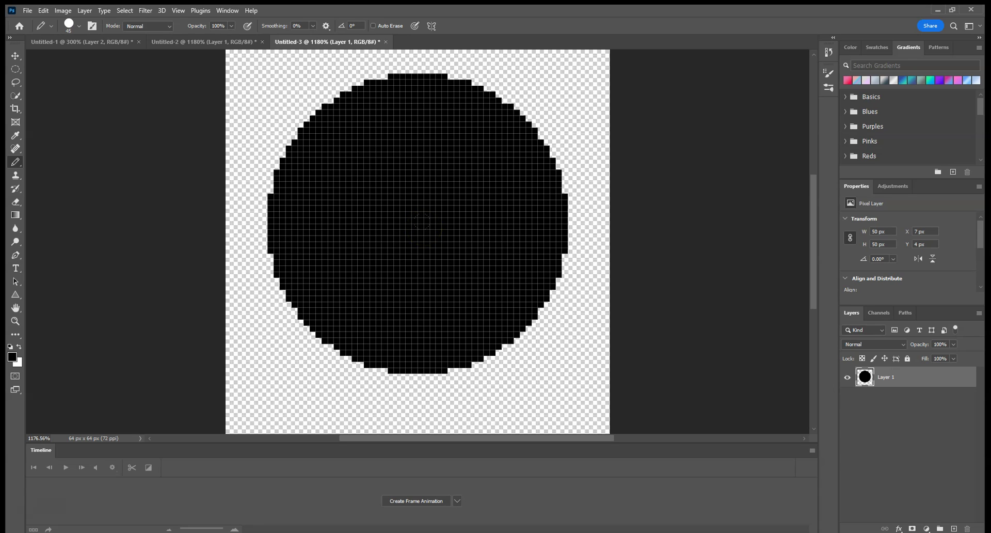
- Erase the inside of the black circle with the Eraser until only a thin, roughly even outline remains
key(e)
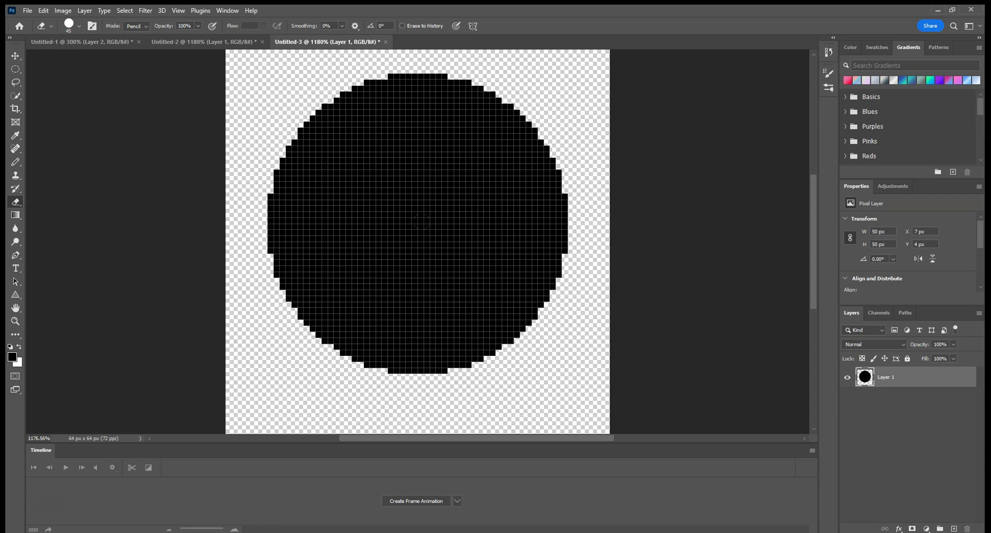
click(419, 224)
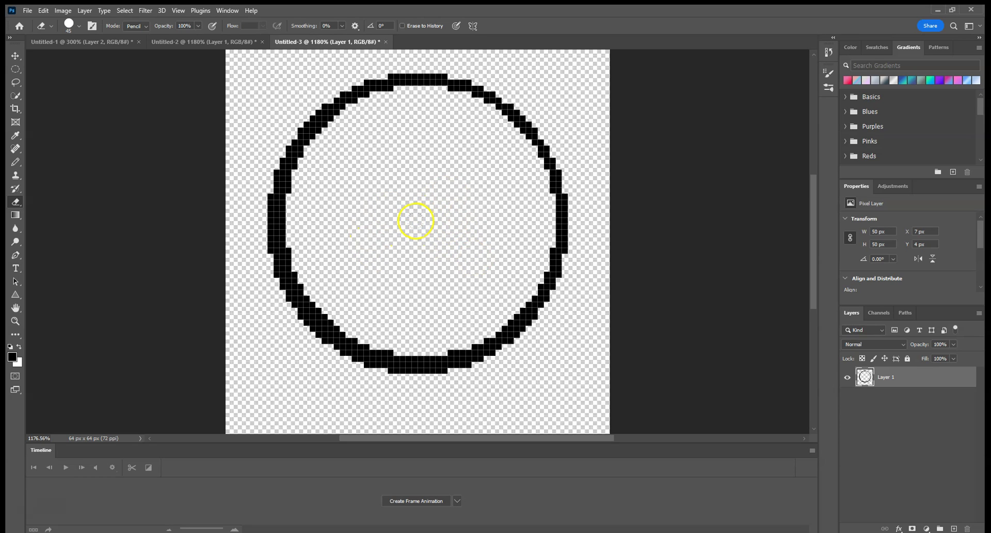
click(415, 221)
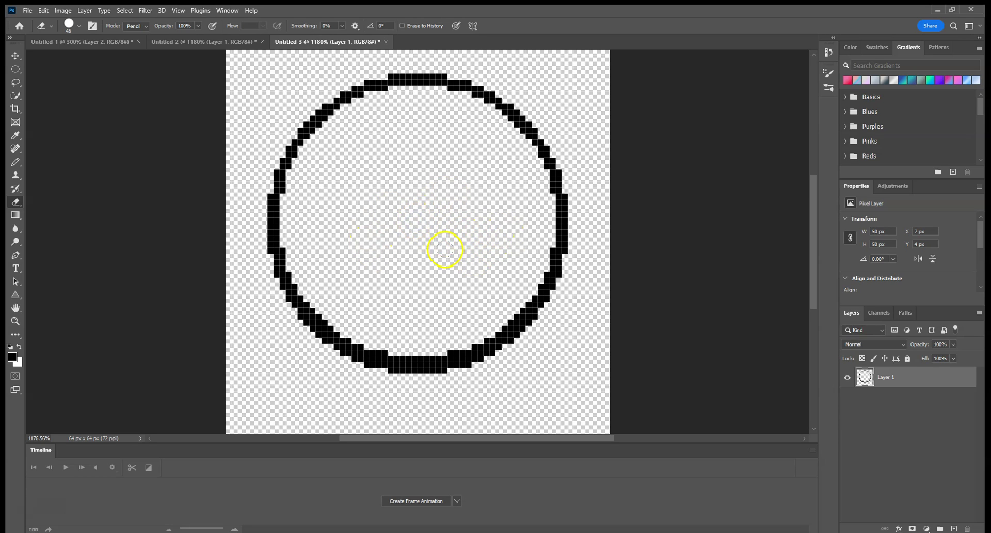
click(424, 228)
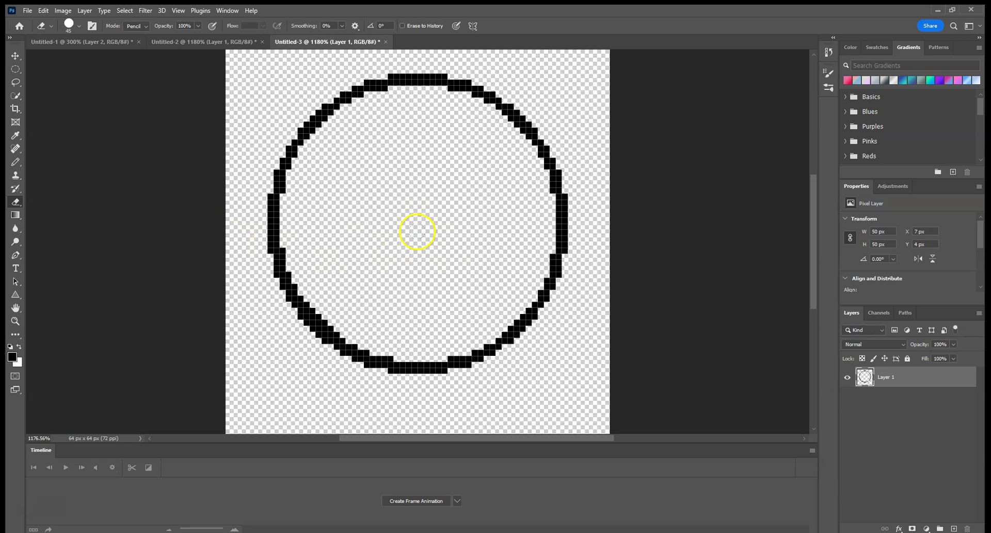
click(417, 231)
click(406, 210)
click(434, 220)
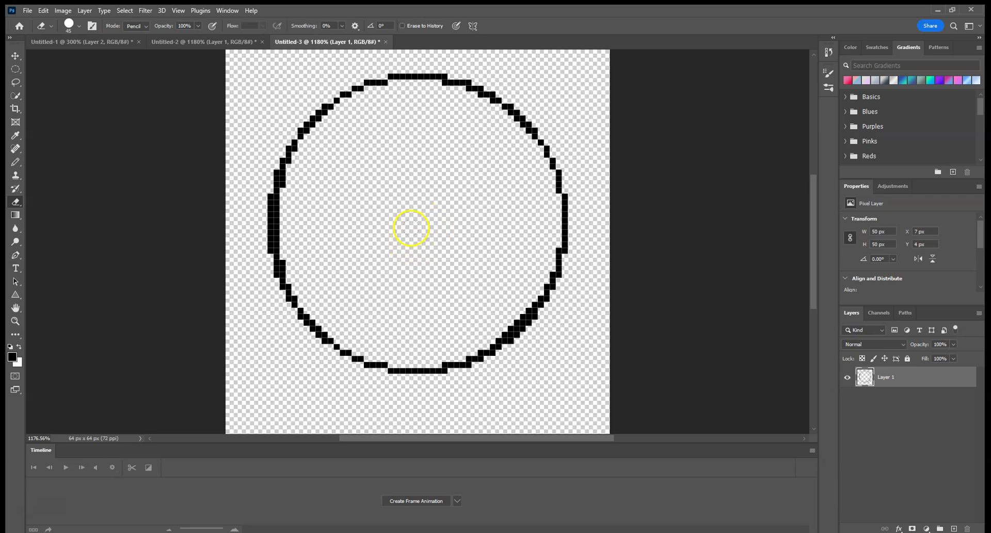
click(412, 226)
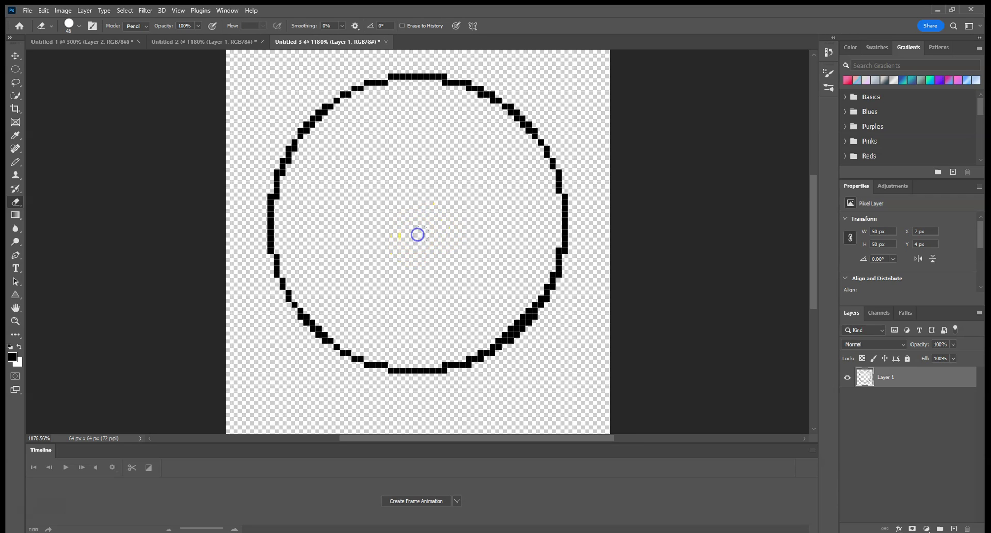
click(418, 234)
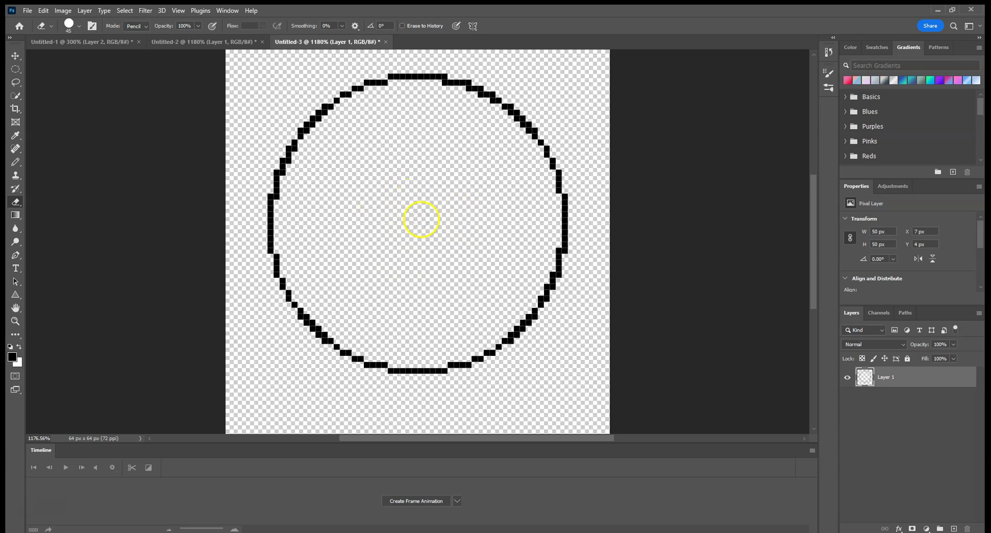
- Switch back to the Pencil tool and reduce the brush size to 4 px
key(b)
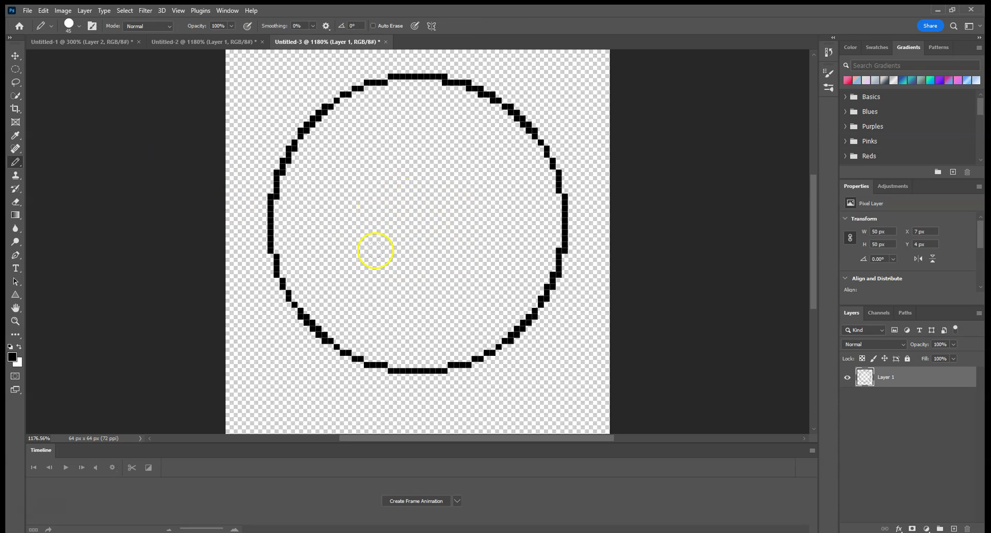
key(bracketleft)
key(bracketleft)
key(bracketleft)
key(bracketleft)
key(bracketleft)
key(bracketleft)
key(bracketleft)
key(bracketleft)
key(bracketleft)
key(bracketright)
key(bracketright)
key(bracketright)
- Rename the layer with the circle outline to Face Structure
double_click(886, 376)
text(Face Structure)
key(Return)
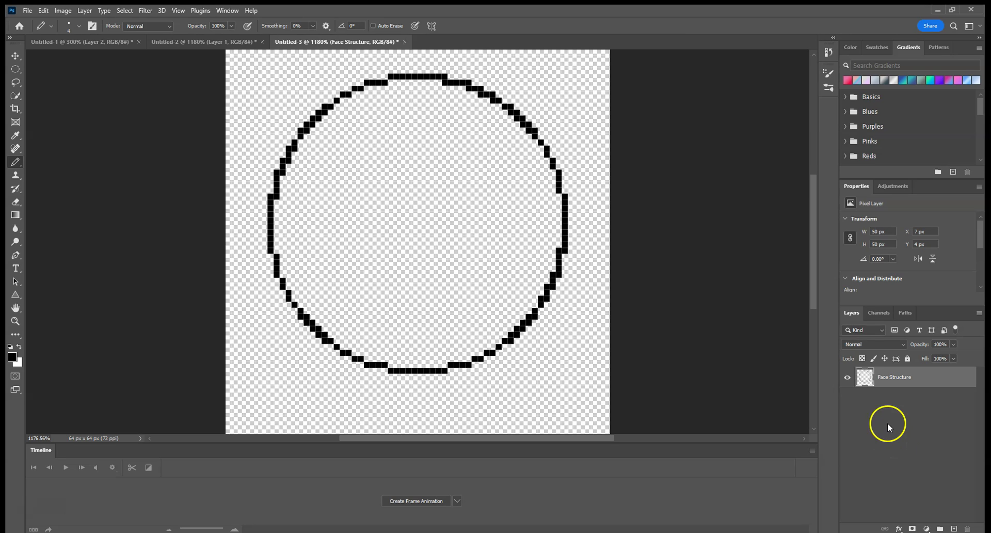
- Create a layer group and move the Face Structure layer into it
click(941, 529)
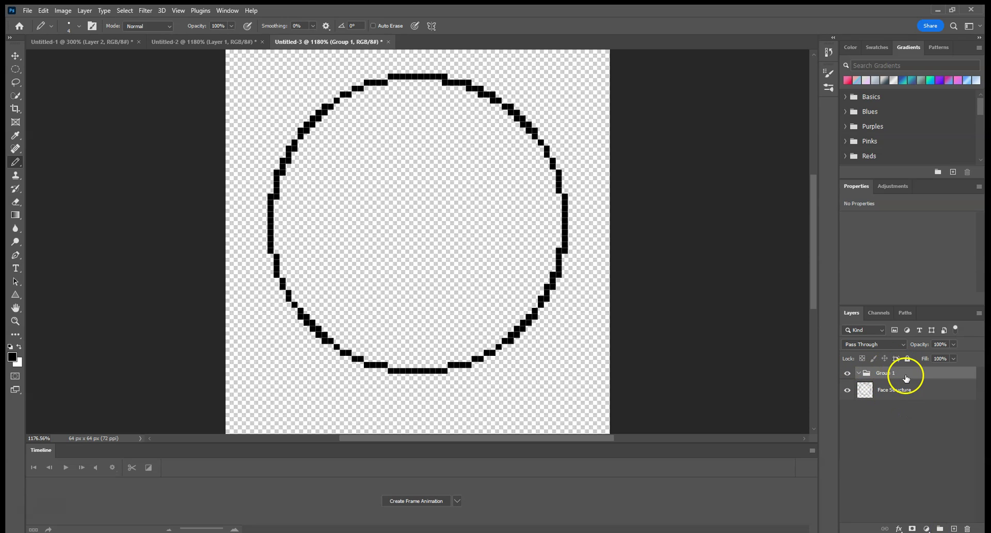
drag(889, 393, 889, 374)
click(860, 374)
click(860, 374)
- Rename the new layer group to Pose 1
click(886, 374)
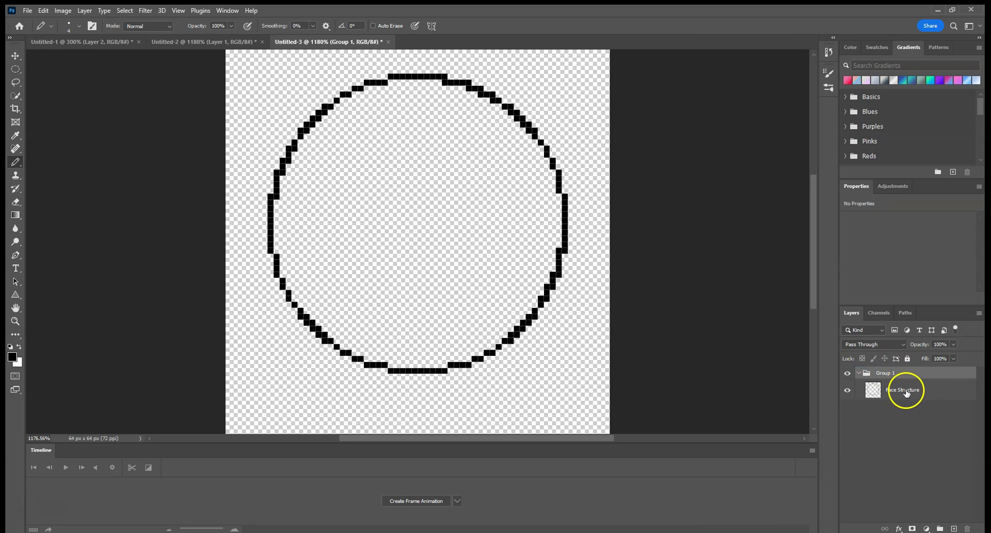
double_click(895, 373)
click(950, 379)
key(Return)
click(940, 377)
- Add a layer named Eyes above Face Structure inside the Pose 1 group
click(912, 393)
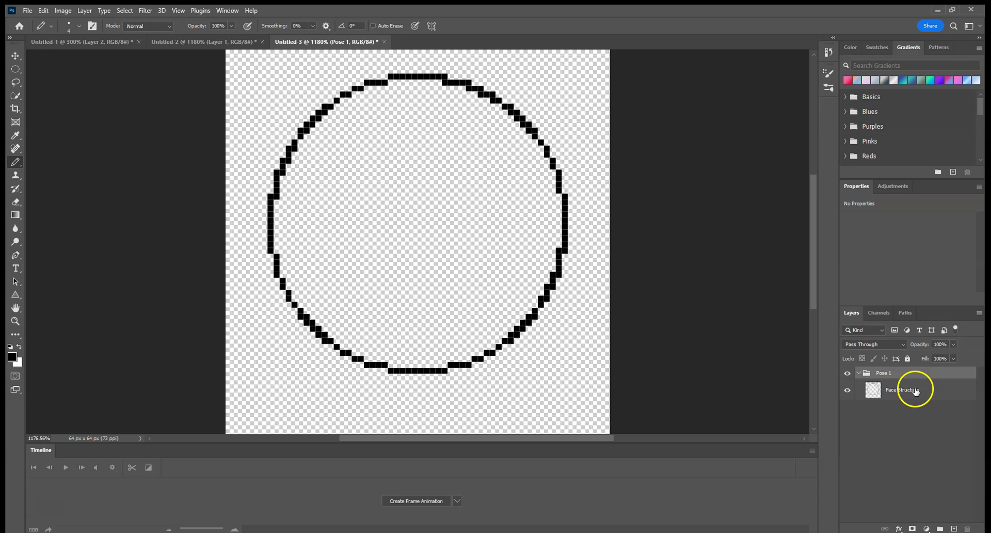
click(954, 529)
click(897, 392)
double_click(897, 393)
text(Eyes)
key(Return)
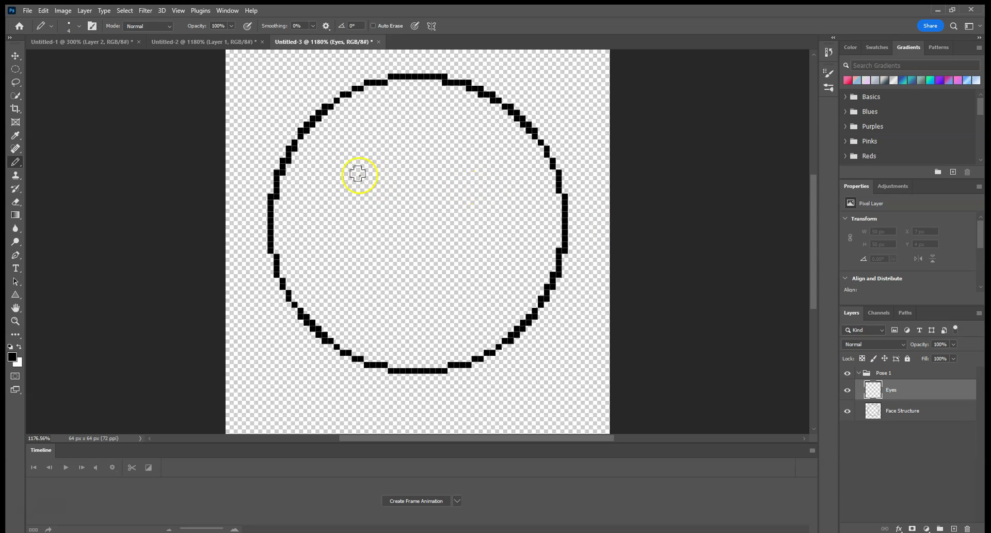
- Set the foreground colour to blue 2233db and stamp two separate, level 5 px round eyes in the upper half of the face
click(12, 357)
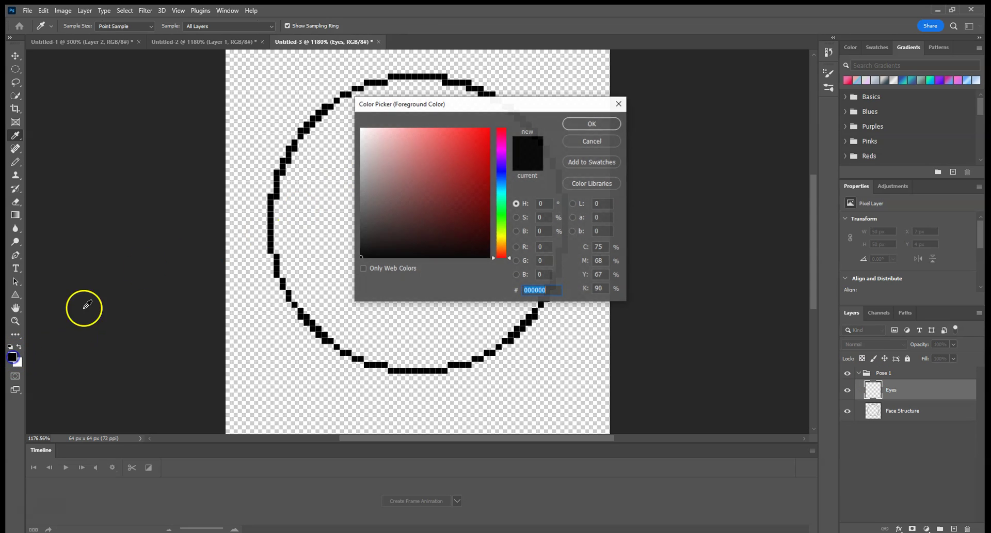
click(498, 171)
click(469, 143)
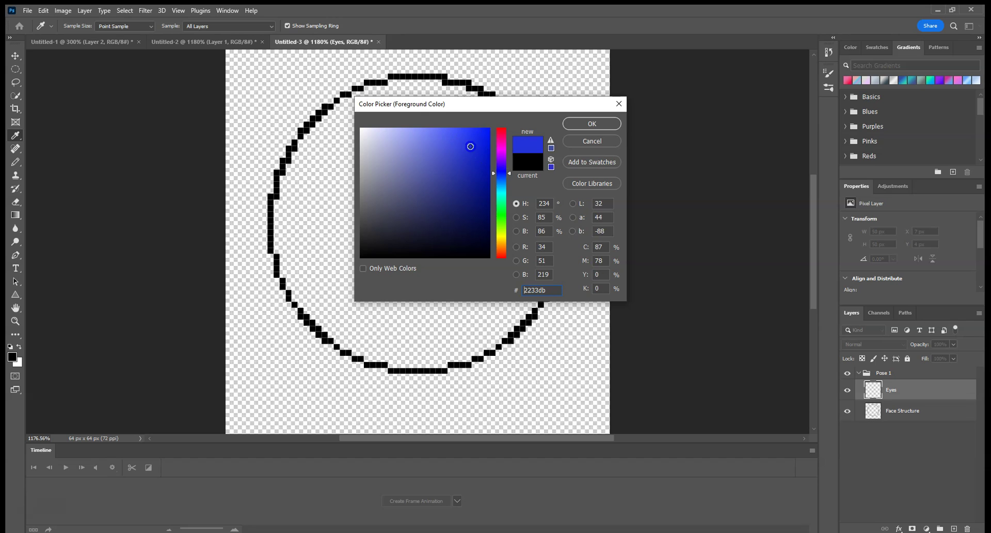
click(597, 125)
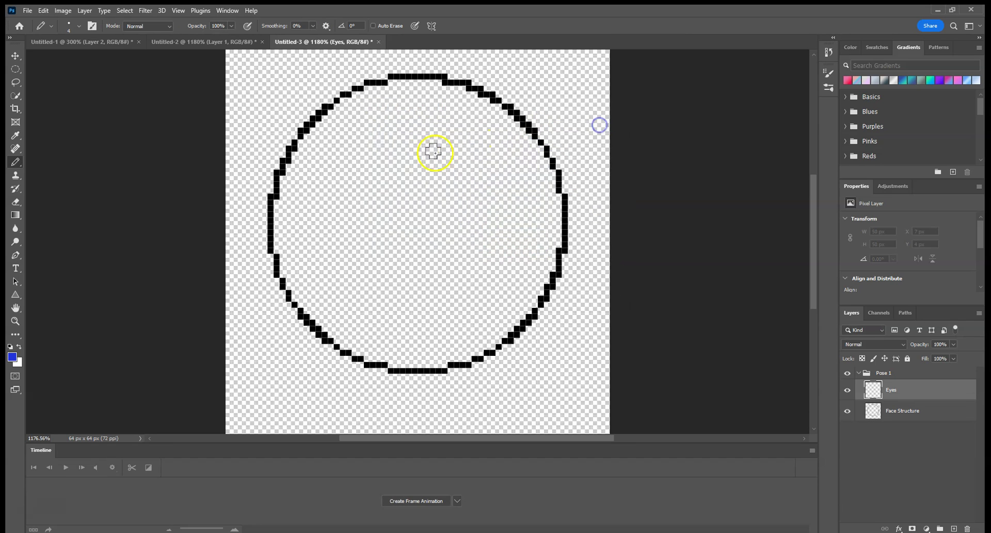
key(bracketright)
click(361, 169)
shift+click(469, 165)
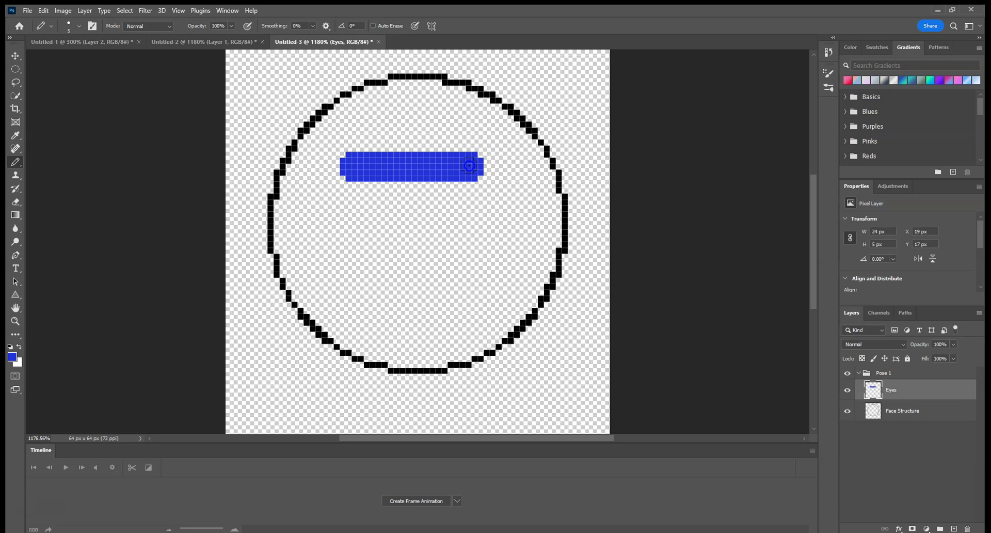
key(ctrl+z)
click(469, 166)
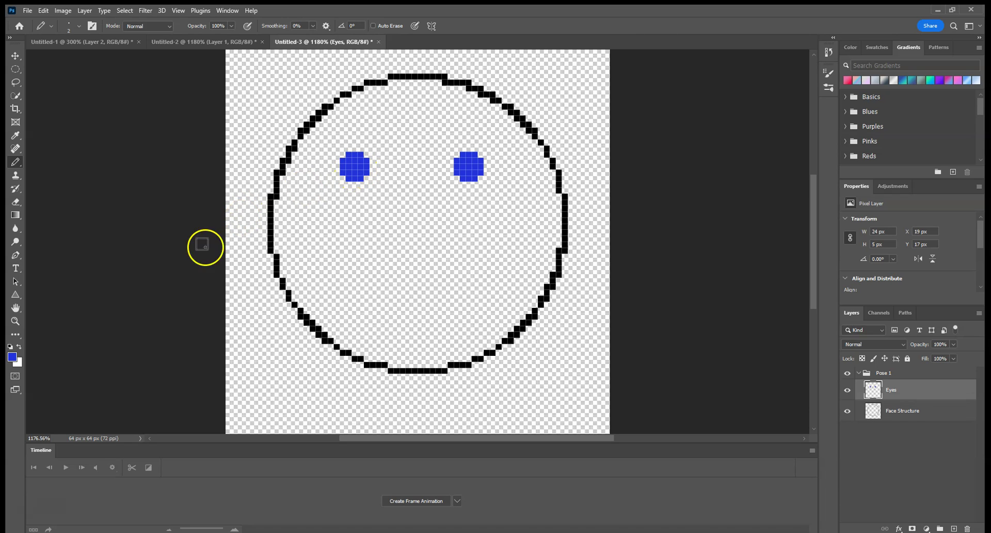
- Reset the foreground colour to black and place a 2 px square pupil in each blue eye, slightly low and toward the nose
click(10, 347)
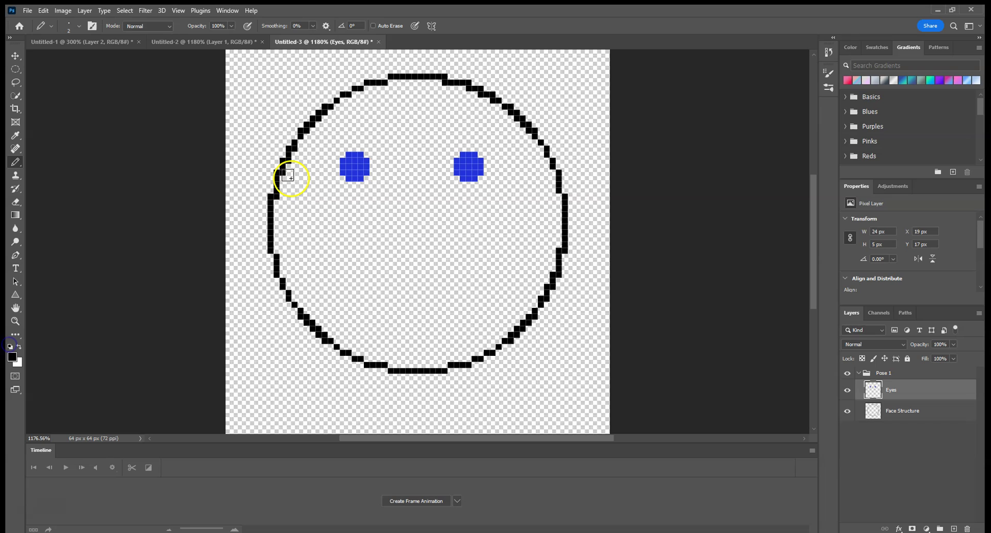
click(467, 170)
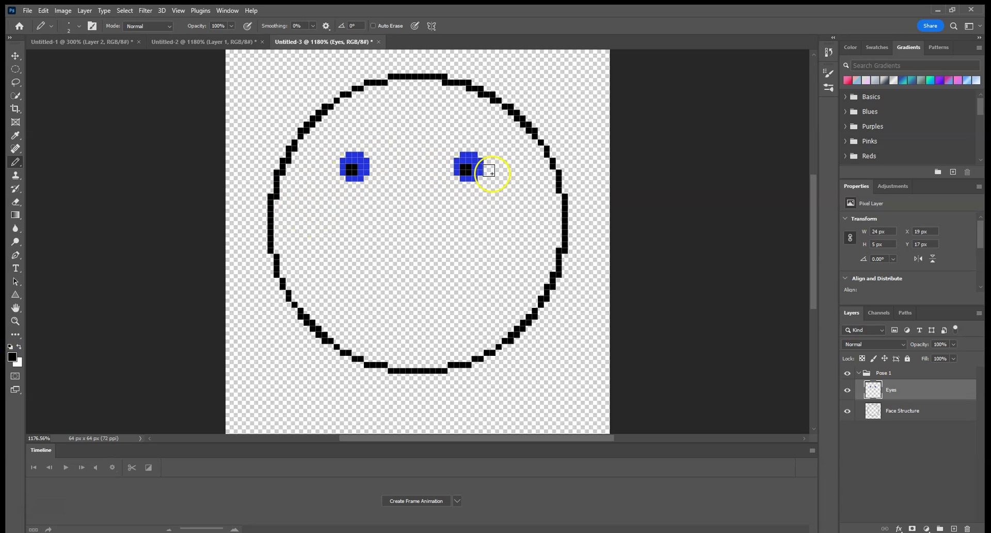
key(ctrl+z)
key(ctrl+z)
click(353, 175)
key(ctrl+z)
click(352, 163)
key(ctrl+z)
click(358, 169)
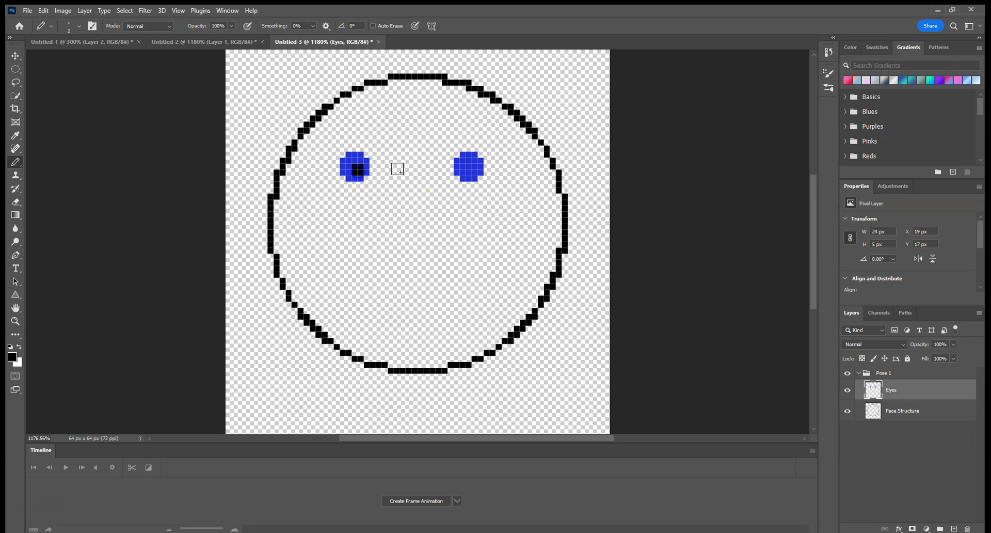
click(467, 170)
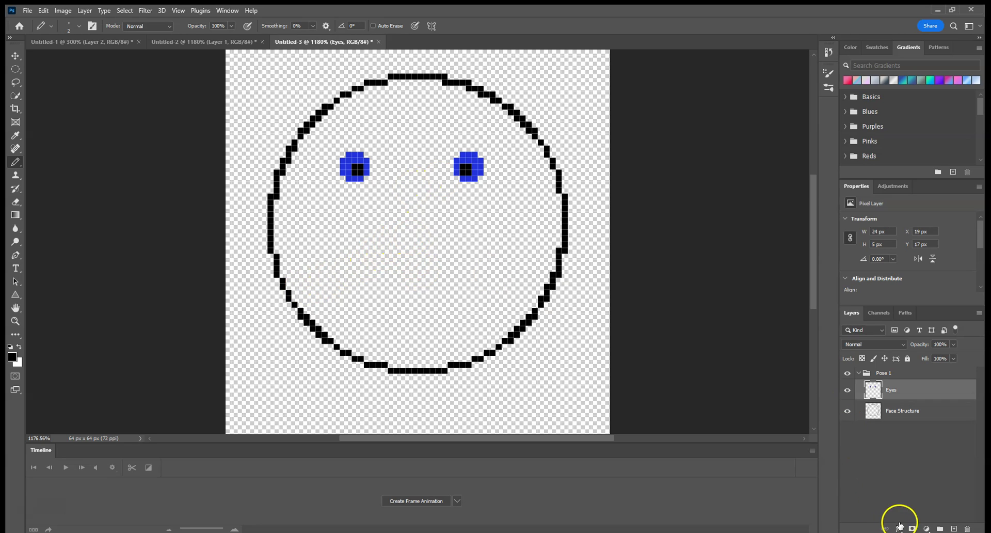
- Add a layer named Eyebrows above the Eyes layer
click(953, 529)
double_click(905, 389)
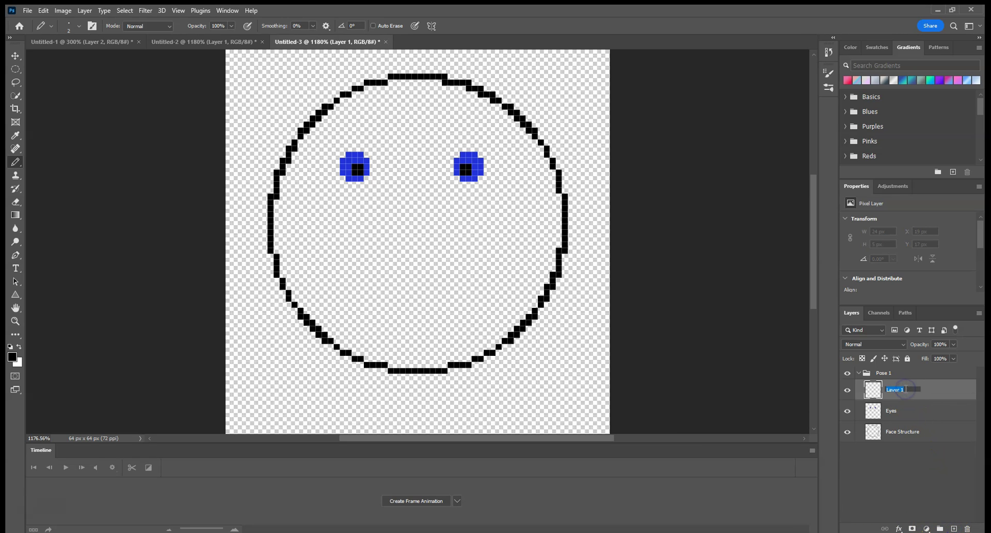
key(Return)
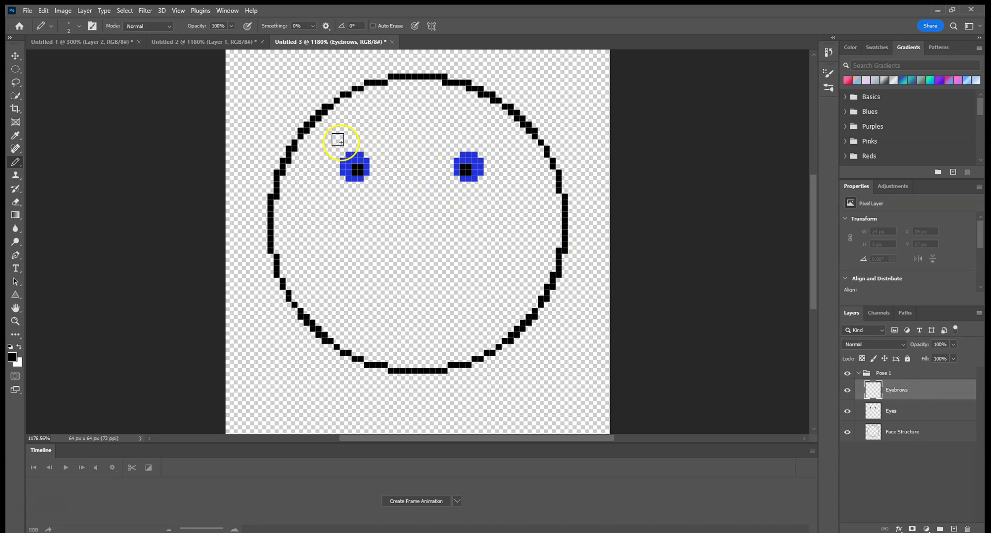
- Draw 1 px thick black eyebrows, each about 8 px wide with the outer end turned down, above both eyes
drag(336, 138, 371, 139)
key(ctrl+z)
mouse_move(335, 143)
mouse_down()
mouse_move(380, 141)
mouse_move(347, 138)
mouse_move(383, 137)
mouse_up()
key(ctrl+z)
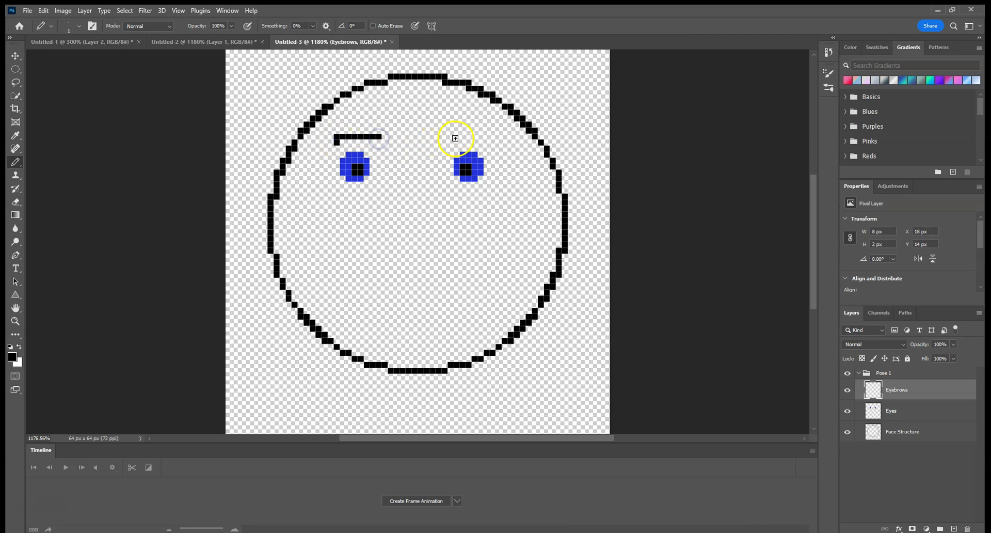
drag(457, 138, 493, 138)
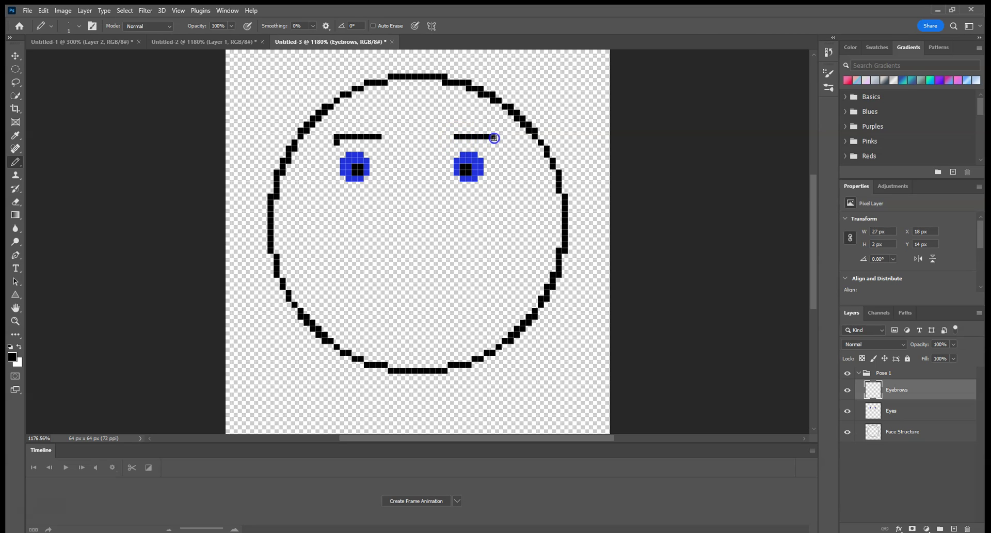
click(495, 141)
- Add a layer named Nose above the Eyebrows layer
click(954, 529)
double_click(896, 390)
text(Nose)
key(Return)
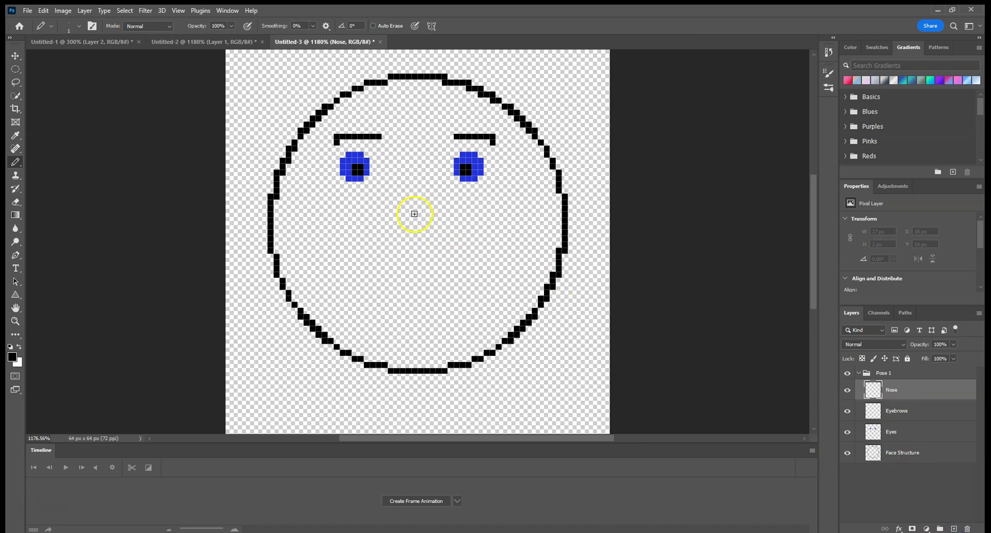
- Draw a black nose about 7 px wide in the face's centre: a vertical line with a small hooked nostril on each side
drag(414, 206, 424, 232)
key(ctrl+z)
drag(414, 208, 415, 231)
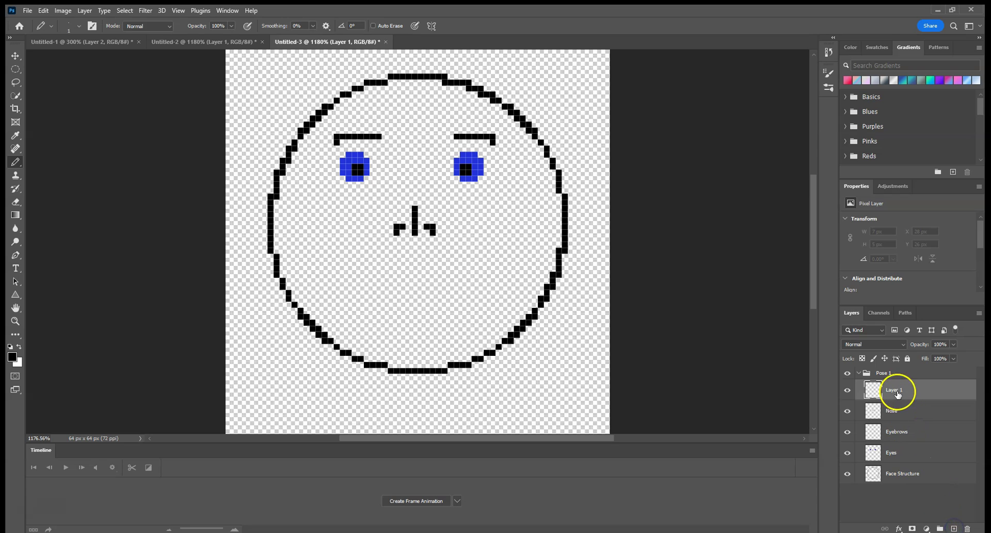
- Name the new top layer Mouth and draw a straight horizontal black mouth about 25 px wide below the nose
key(Return)
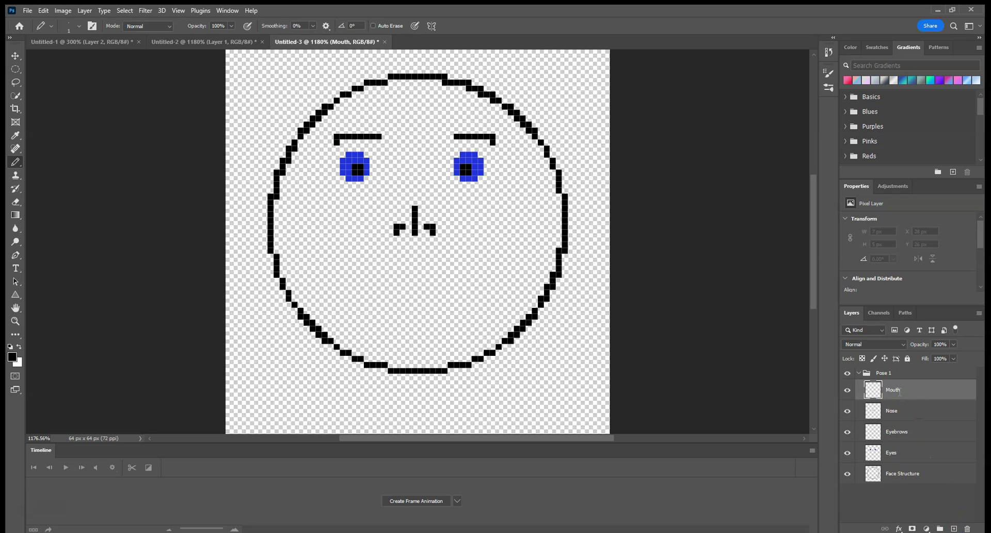
click(492, 349)
drag(368, 285, 494, 287)
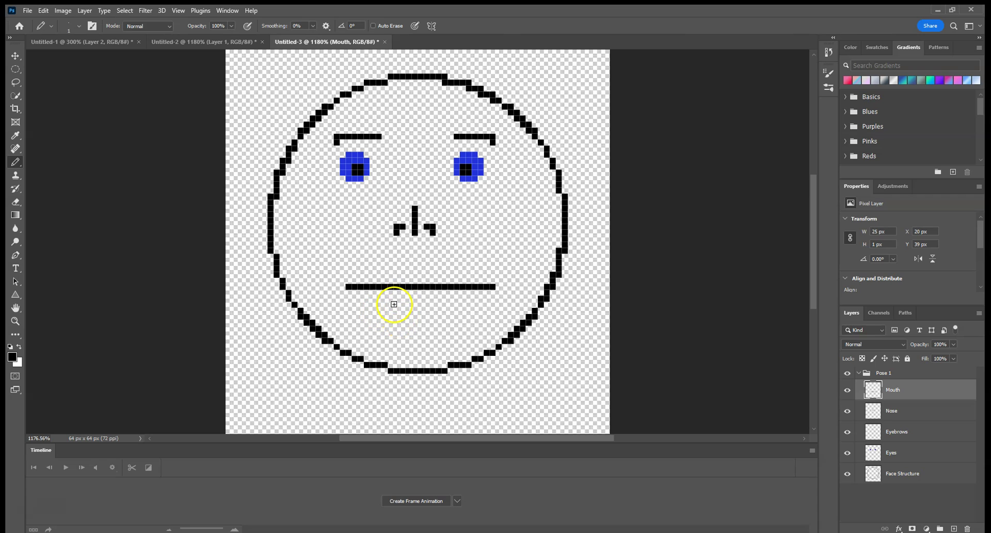
- Duplicate the Pose 1 group as Pose 2
click(860, 374)
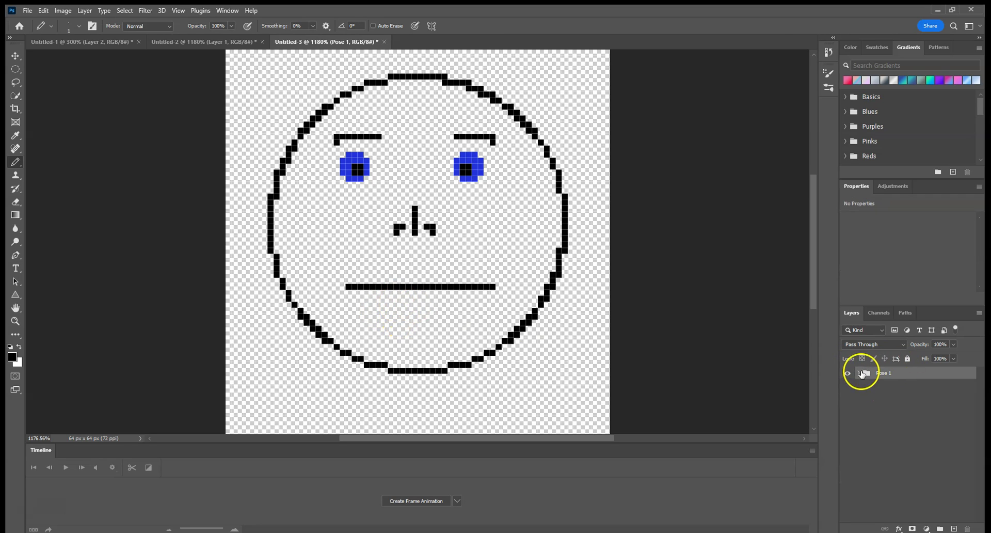
right_click(890, 375)
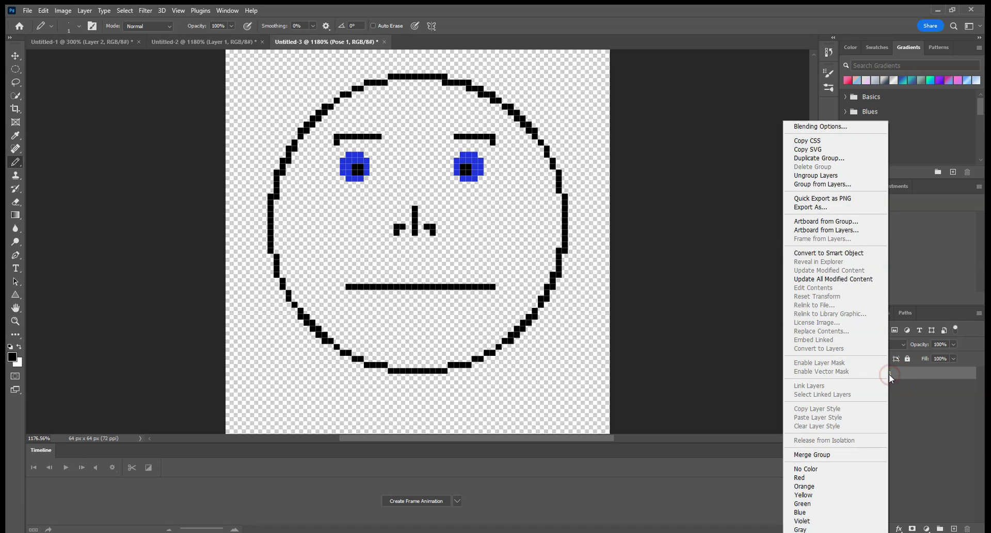
click(847, 158)
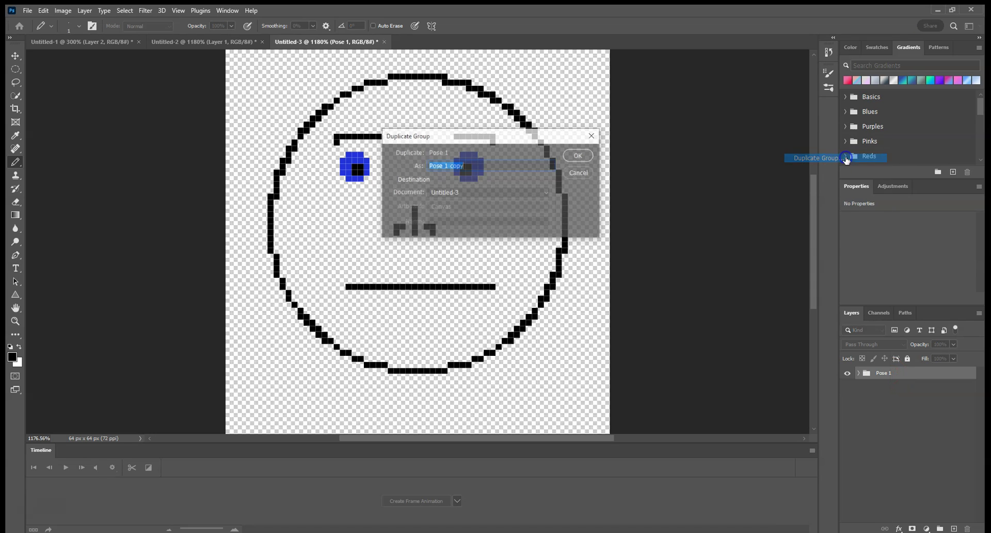
text(Pose 2)
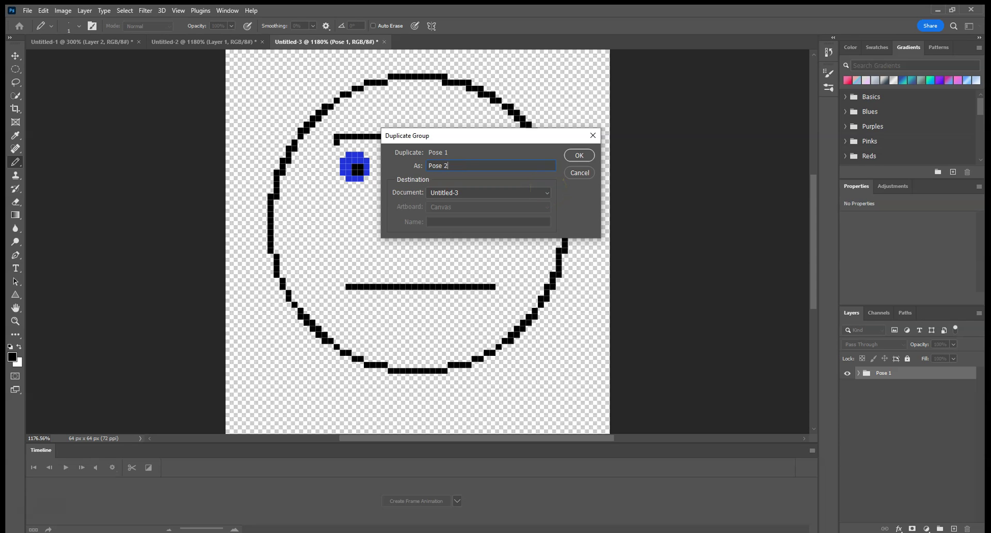
key(Return)
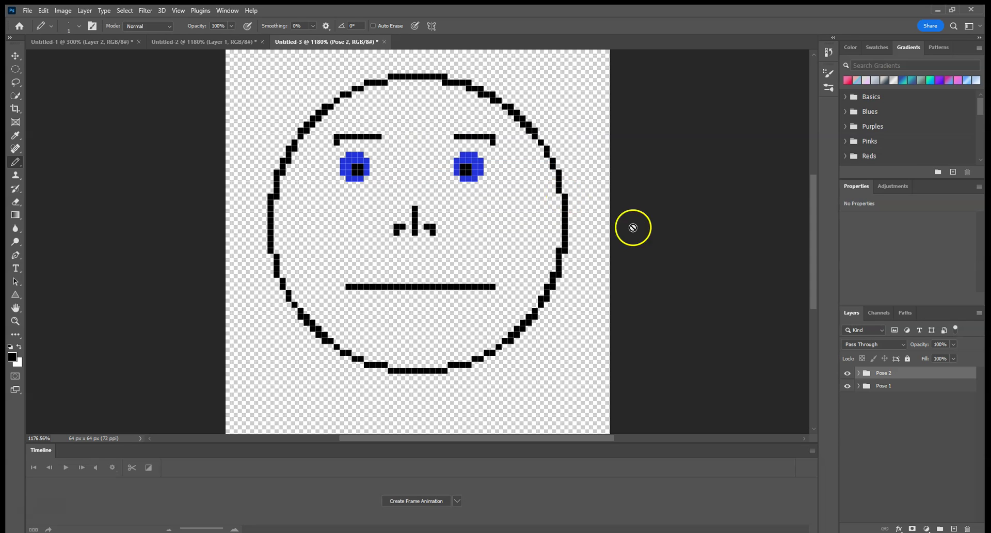
- Thicken the mouth on Pose 2's Mouth layer with a second black row about 23 px wide directly below the existing line
click(858, 374)
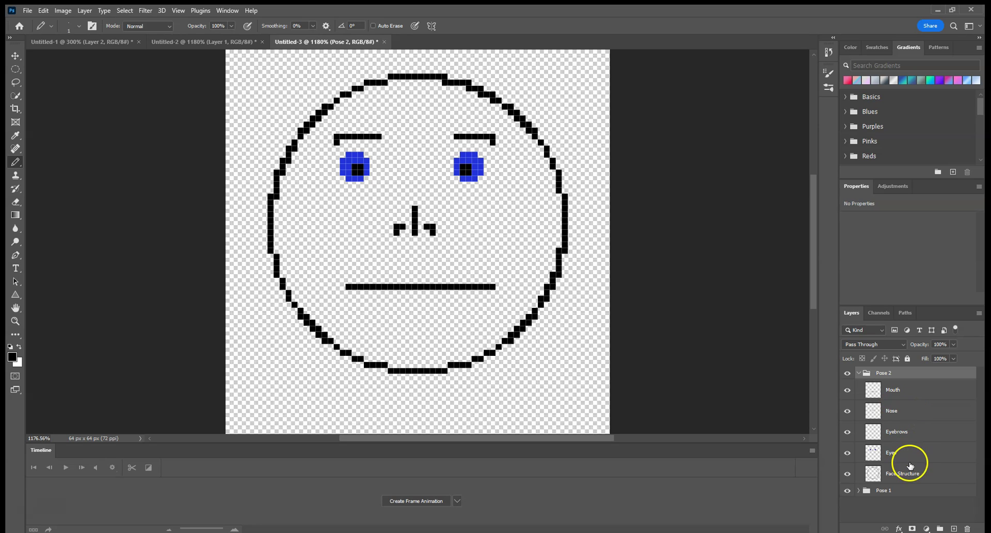
click(902, 391)
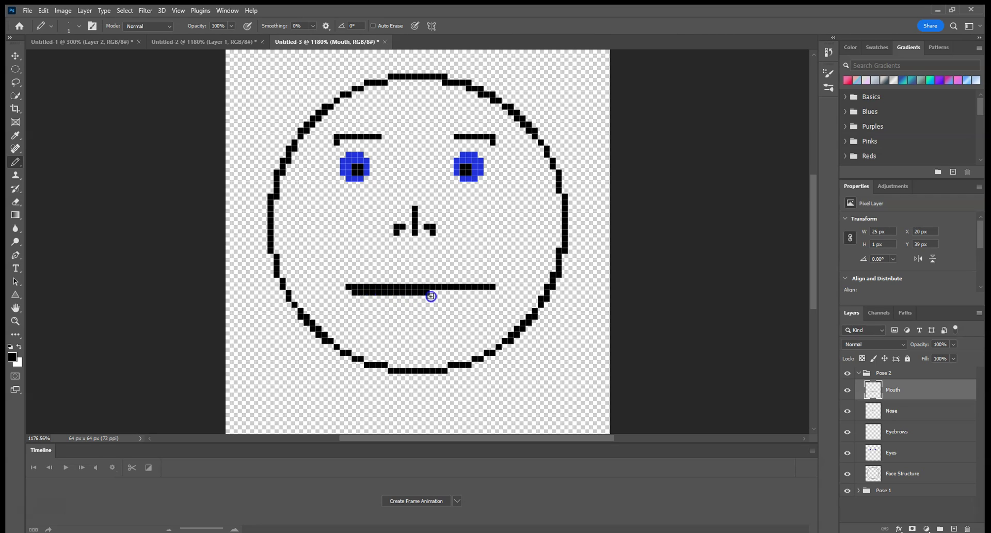
key(ctrl+z)
shift+click(486, 293)
- Duplicate the Pose 2 group as Pose 3
click(859, 373)
right_click(875, 373)
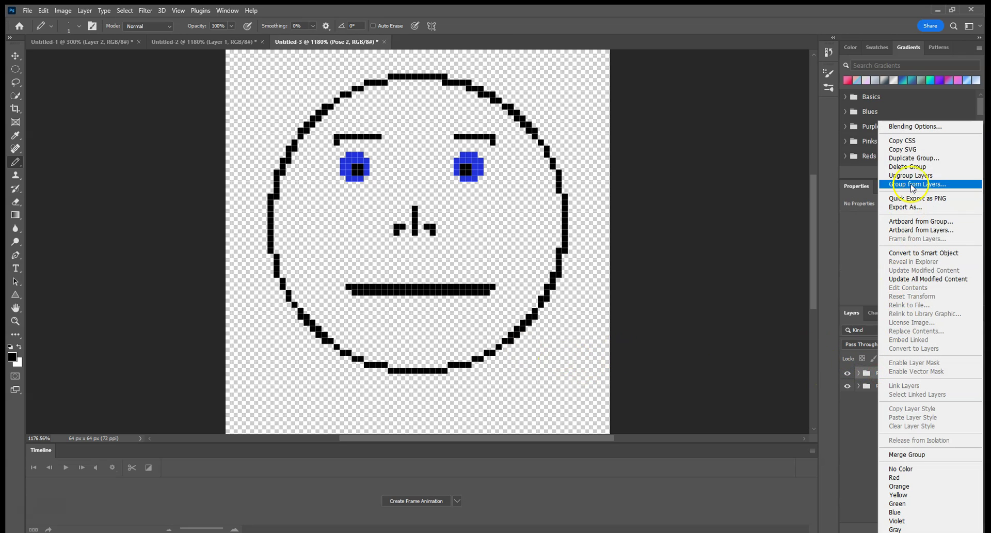
click(913, 158)
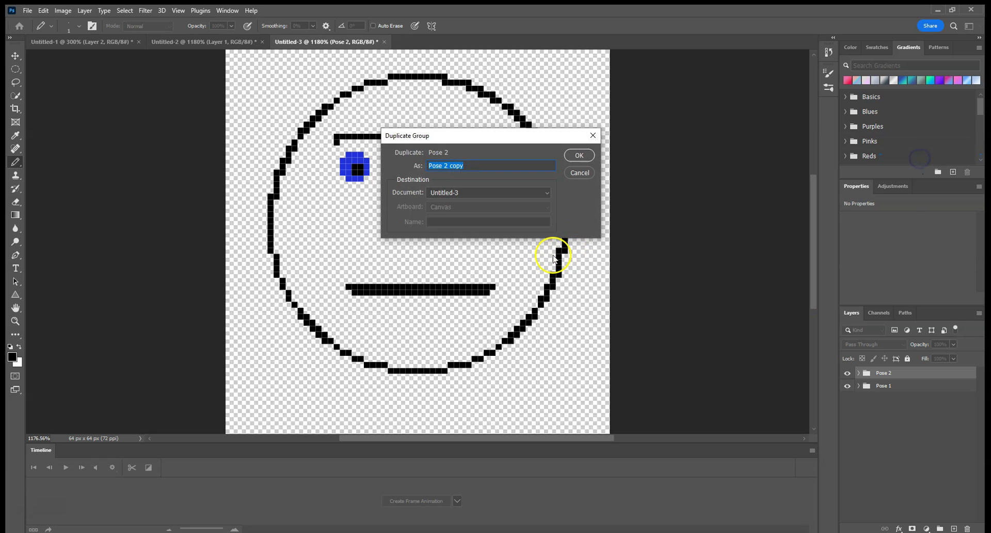
key(Return)
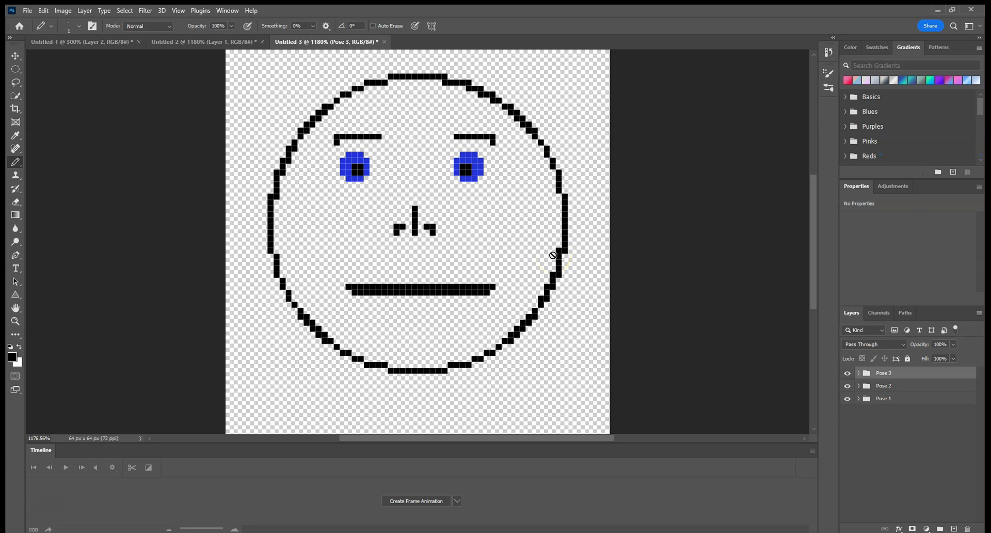
- Add two shorter black rows, about 18 px and 14 px wide, beneath the mouth on Pose 3's Mouth layer
click(860, 373)
click(875, 391)
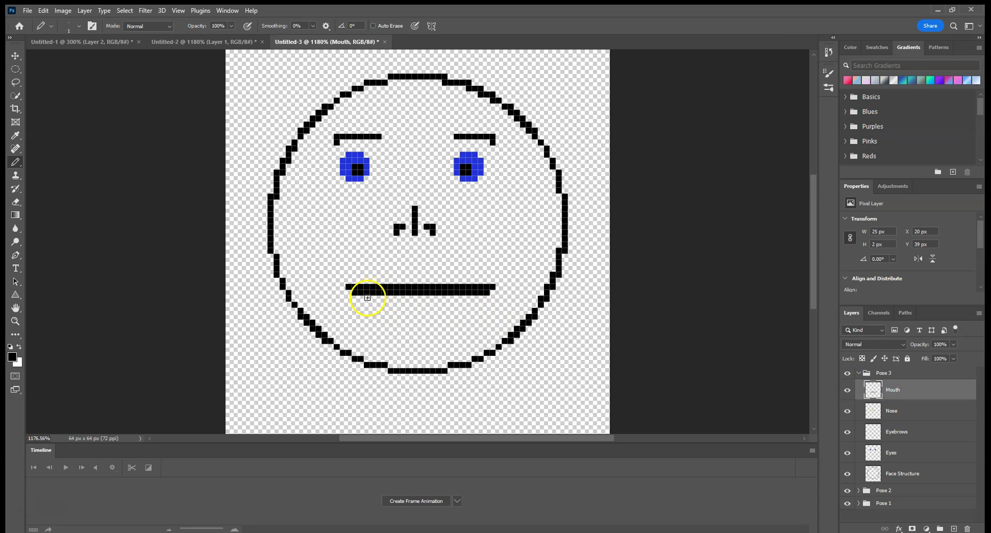
drag(370, 298, 465, 300)
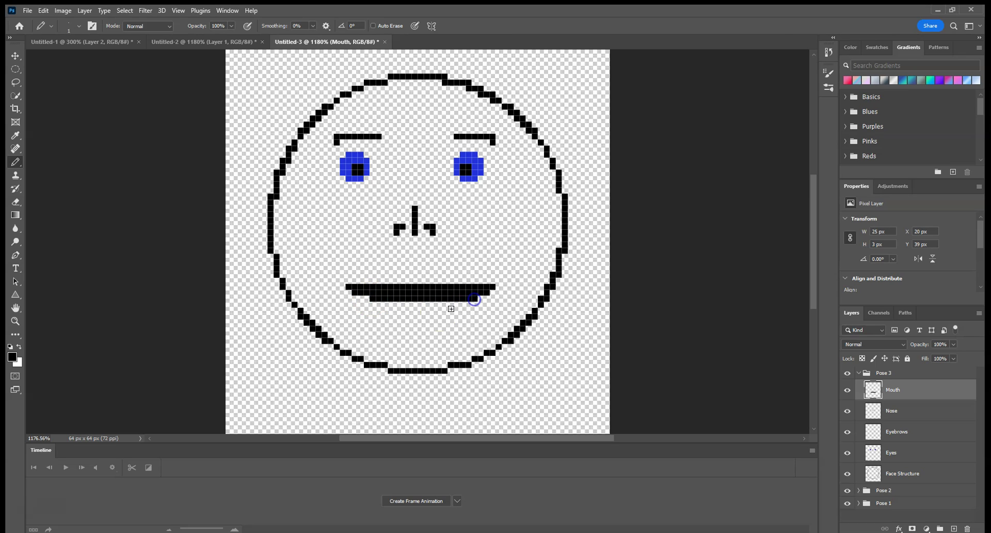
drag(382, 304, 397, 303)
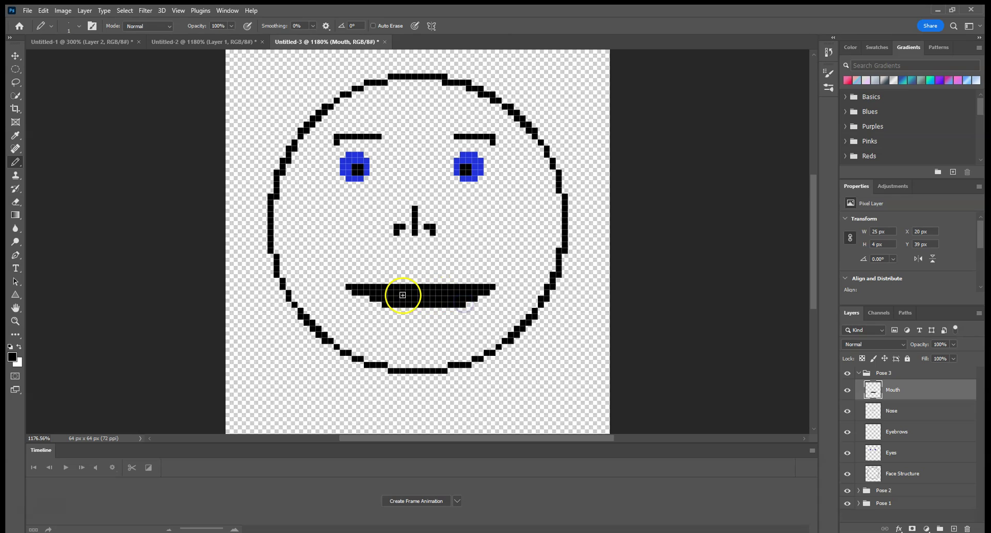
- Erase the inside of Pose 3's mouth to leave a black outline, and hide the Pose 1 and Pose 2 groups
key(e)
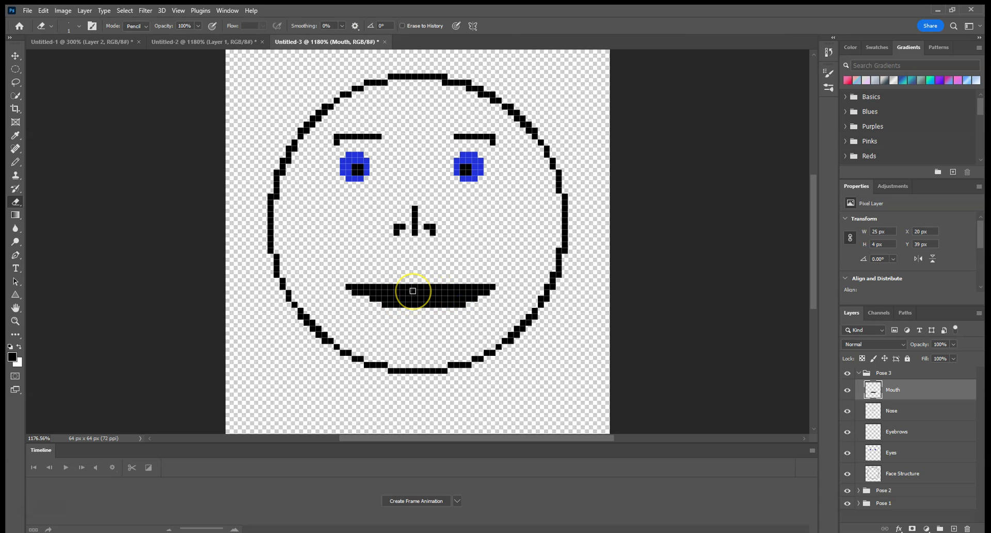
drag(413, 291, 376, 292)
mouse_move(386, 290)
mouse_down()
mouse_move(679, 324)
mouse_move(391, 294)
mouse_move(467, 292)
mouse_move(385, 298)
mouse_up()
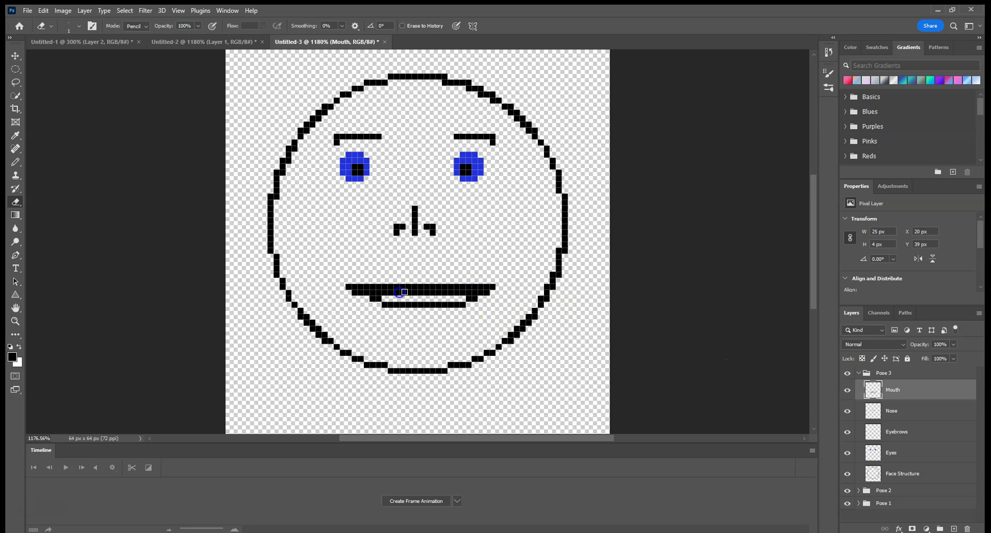
mouse_move(451, 290)
mouse_down()
mouse_move(686, 330)
mouse_move(903, 405)
mouse_move(888, 394)
mouse_move(364, 297)
mouse_move(398, 288)
mouse_move(870, 420)
mouse_move(850, 494)
mouse_up()
click(849, 494)
click(849, 504)
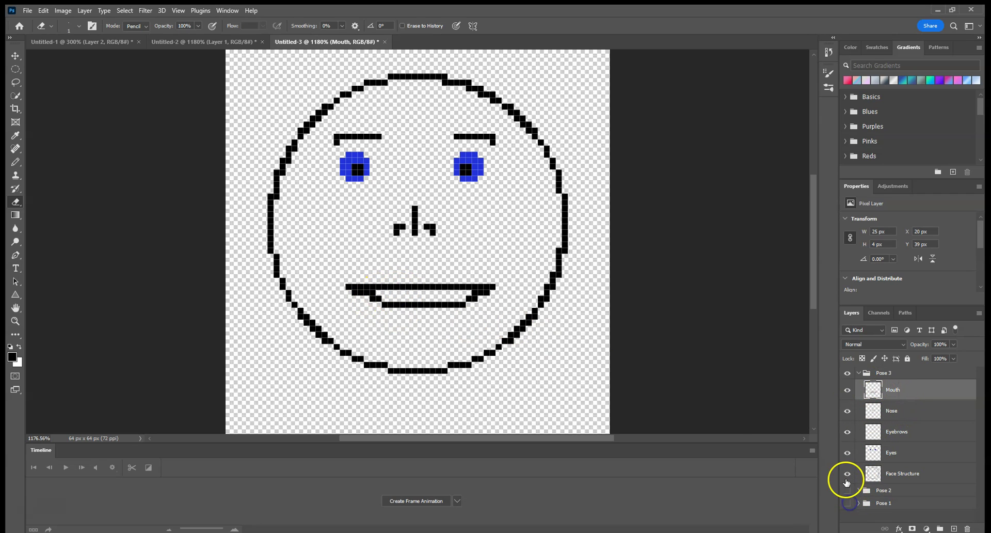
mouse_move(398, 303)
mouse_down()
mouse_move(372, 292)
mouse_move(465, 292)
mouse_move(365, 289)
mouse_move(473, 288)
mouse_up()
click(847, 491)
click(848, 491)
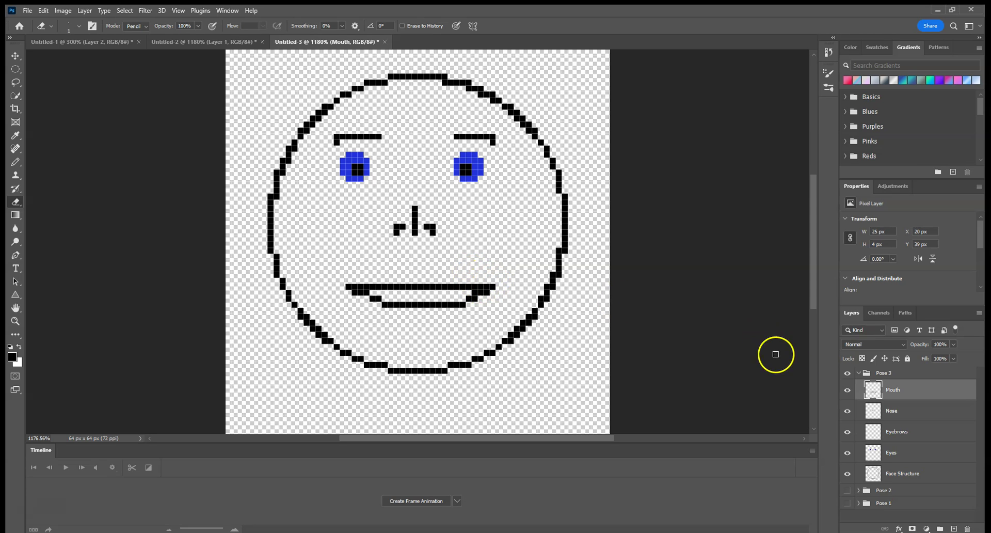
- Duplicate the Pose 3 group as Pose 4
click(860, 373)
right_click(882, 374)
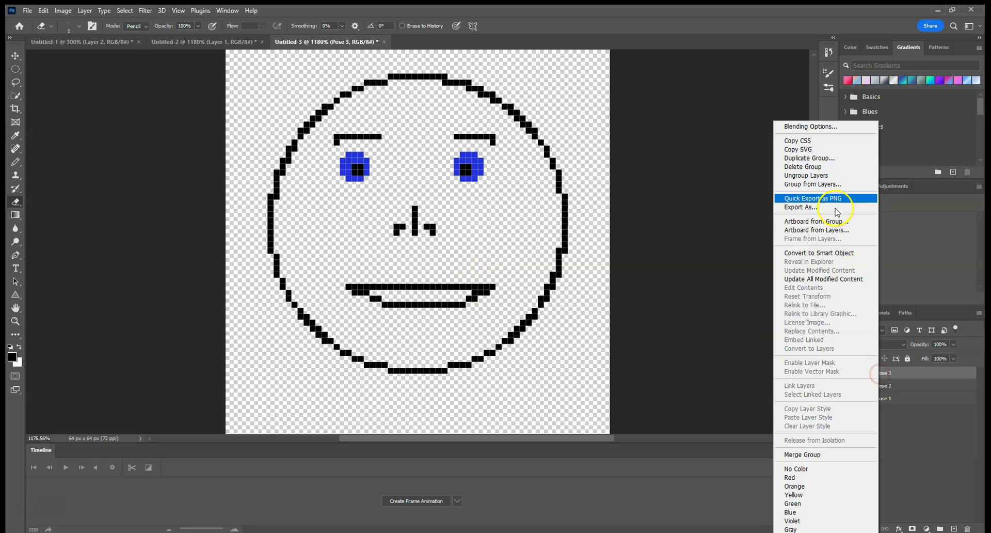
click(821, 158)
text(Pose 4)
key(Return)
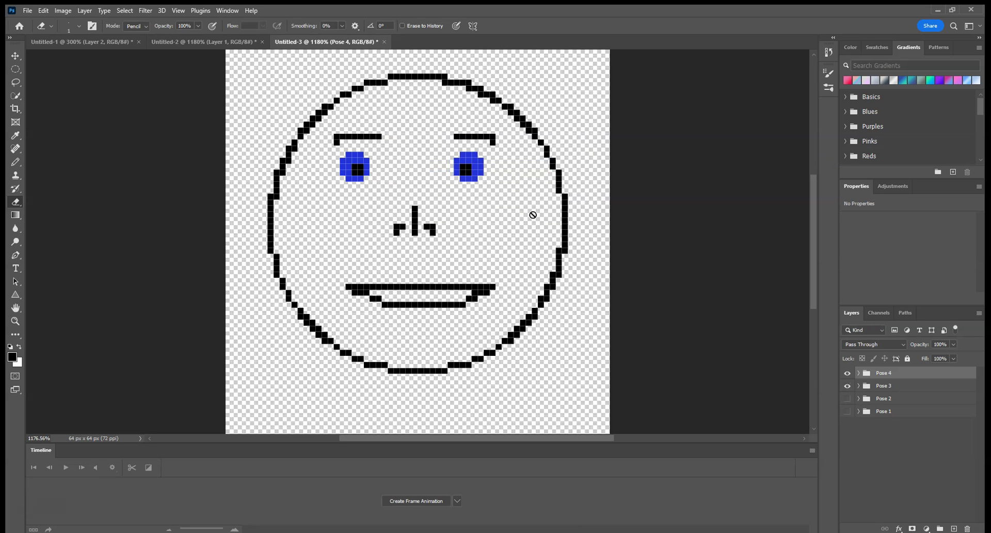
- Hide Pose 3, thicken the lower mouth corners on Pose 4's Mouth layer and draw a black row about 12 px wide beneath the mouth
click(859, 373)
click(893, 393)
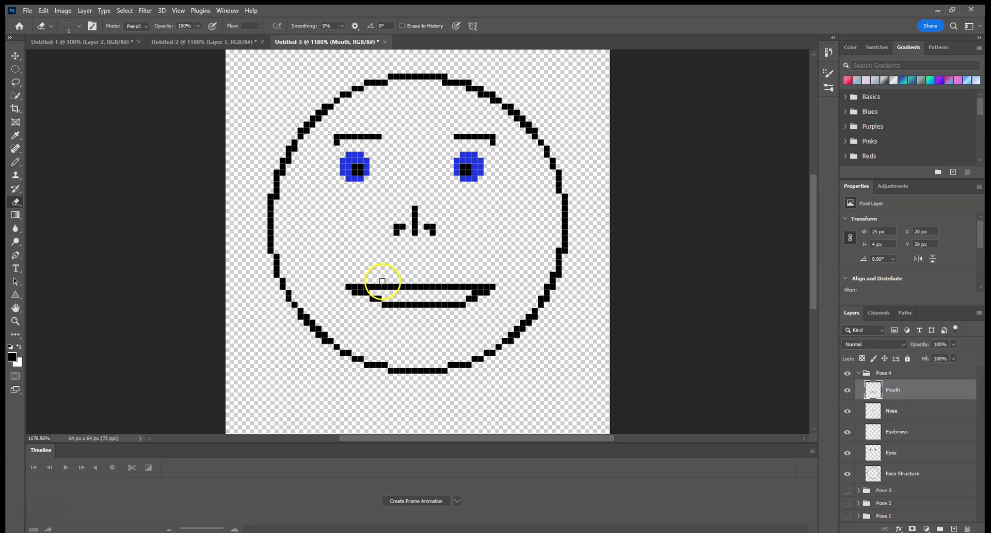
key(b)
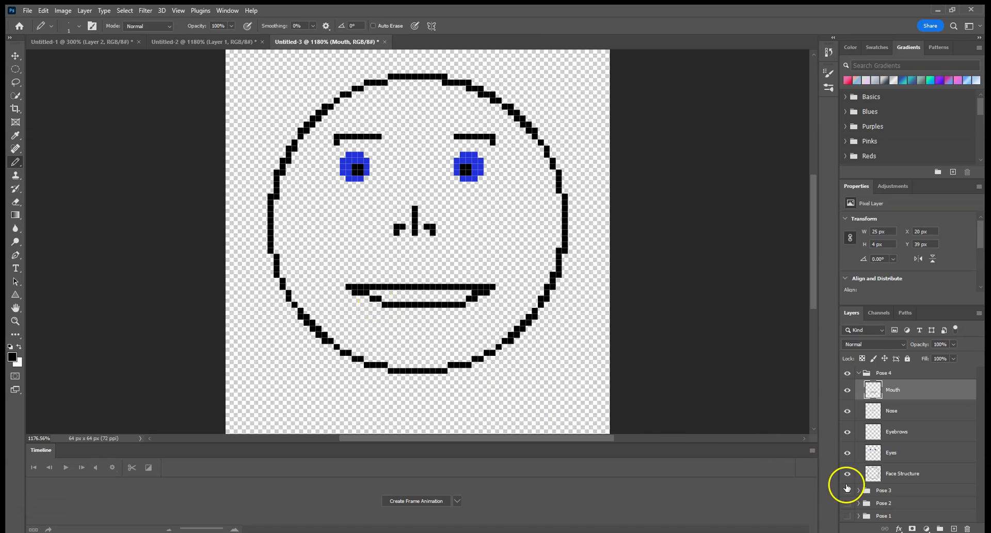
click(475, 298)
click(385, 299)
click(380, 299)
click(478, 298)
click(392, 310)
drag(390, 310, 431, 310)
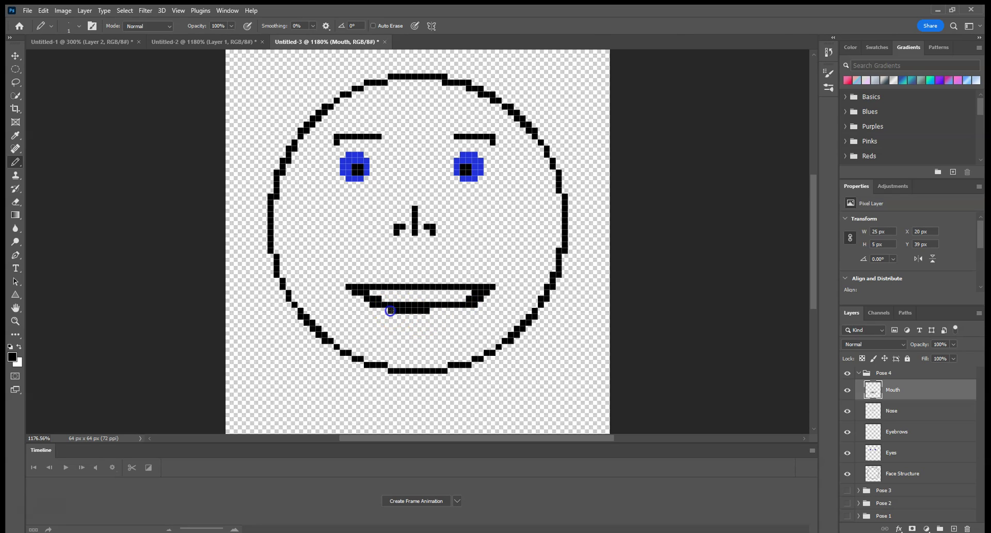
click(432, 303)
- Erase the former lower lip row and extra corner pixels inside Pose 4's mouth, leaving a wider opening with a black outline
click(408, 304)
key(e)
mouse_move(408, 304)
mouse_down()
mouse_move(416, 299)
mouse_move(369, 291)
mouse_up()
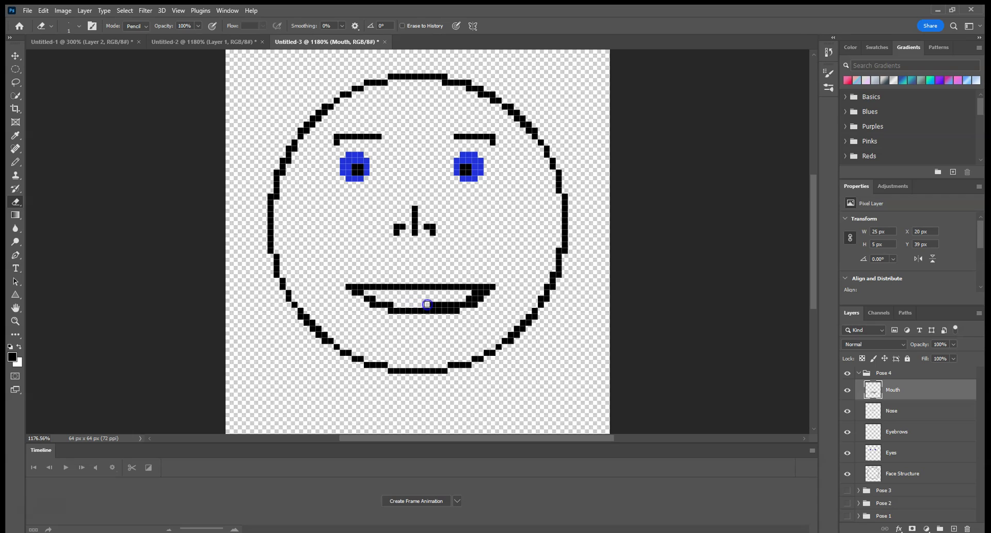
click(469, 290)
mouse_move(473, 295)
mouse_down()
mouse_move(431, 298)
mouse_move(463, 295)
mouse_up()
click(405, 294)
click(458, 336)
click(435, 274)
click(459, 298)
click(454, 299)
click(409, 269)
click(369, 171)
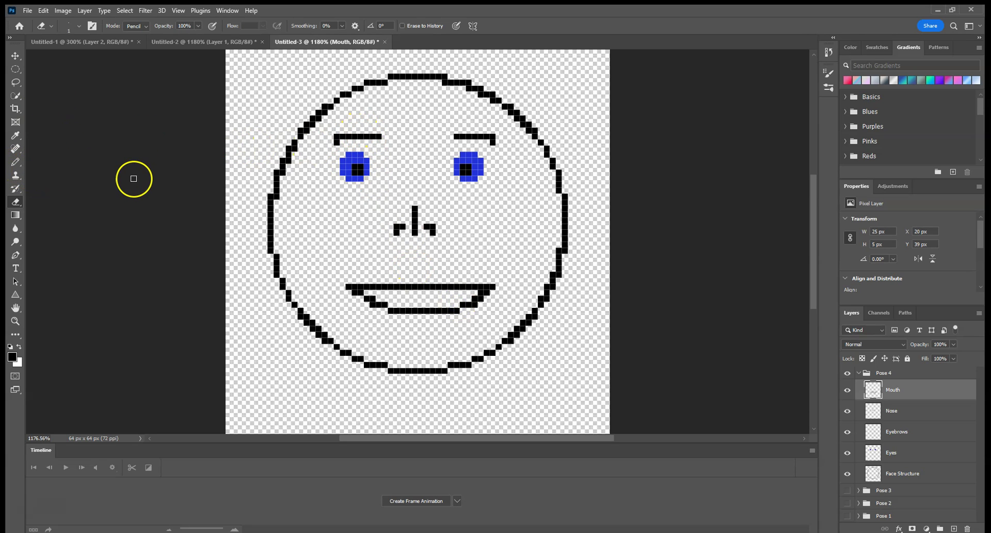
- Select both eyebrows on Pose 4's Eyebrows layer with the Quick Selection tool
click(15, 96)
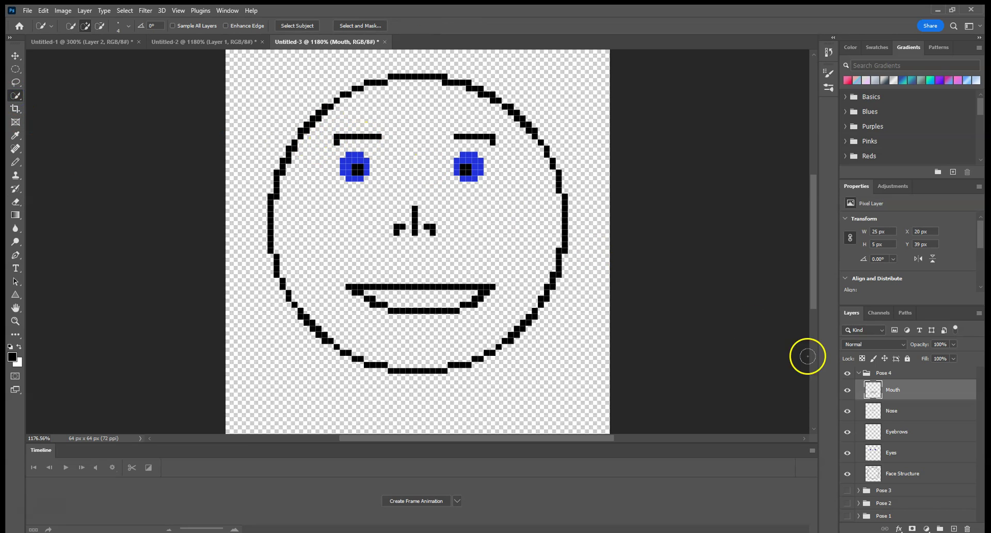
click(904, 431)
click(361, 138)
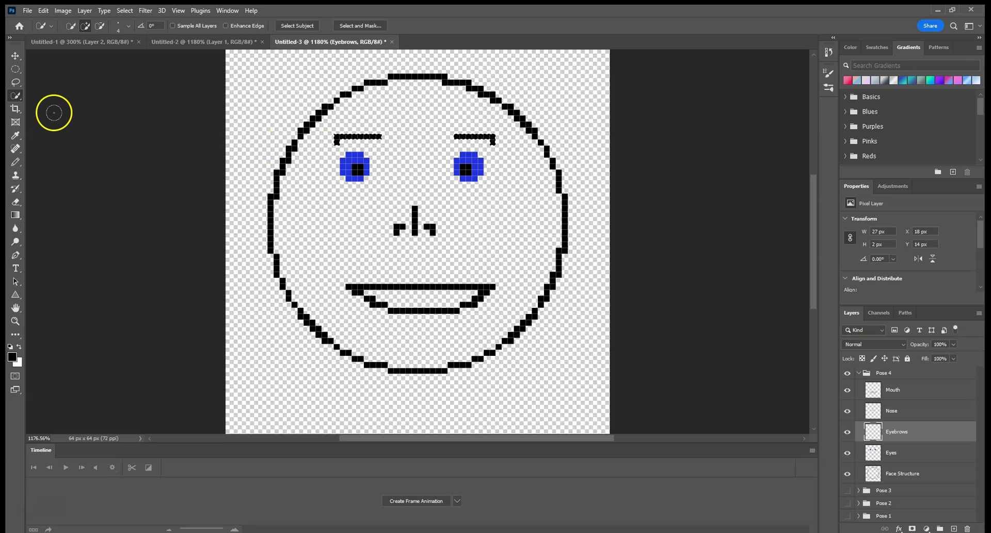
- Try to rotate the selected eyebrows 90° clockwise
click(43, 10)
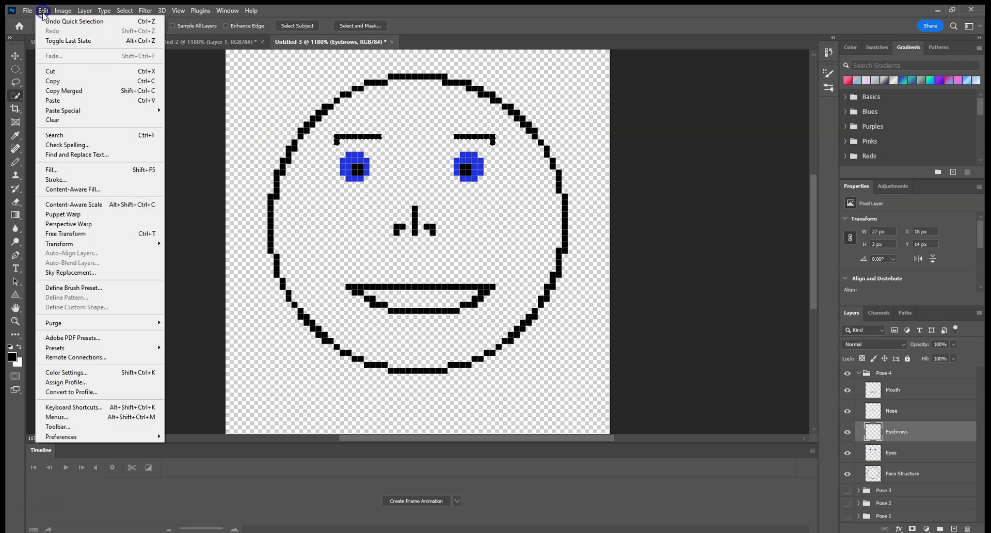
click(92, 244)
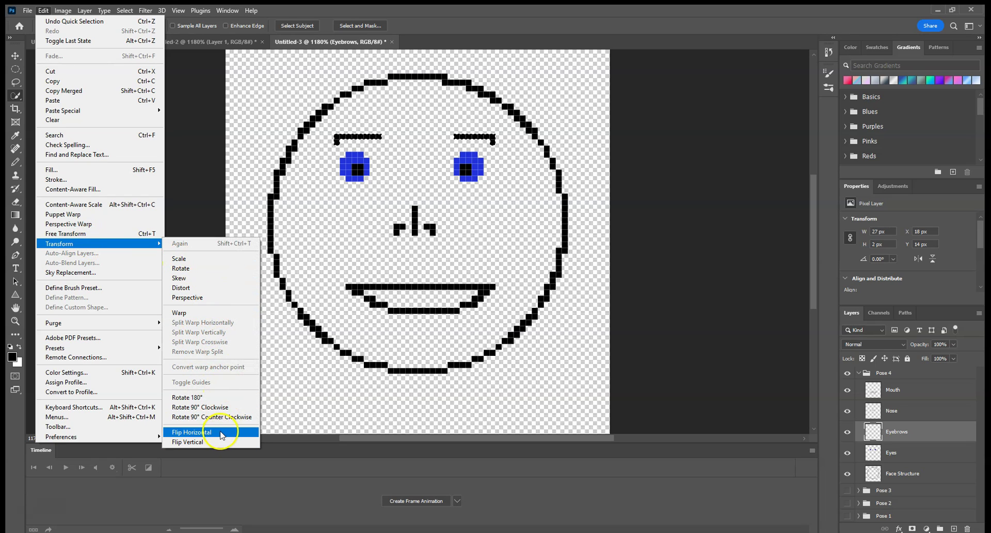
click(219, 407)
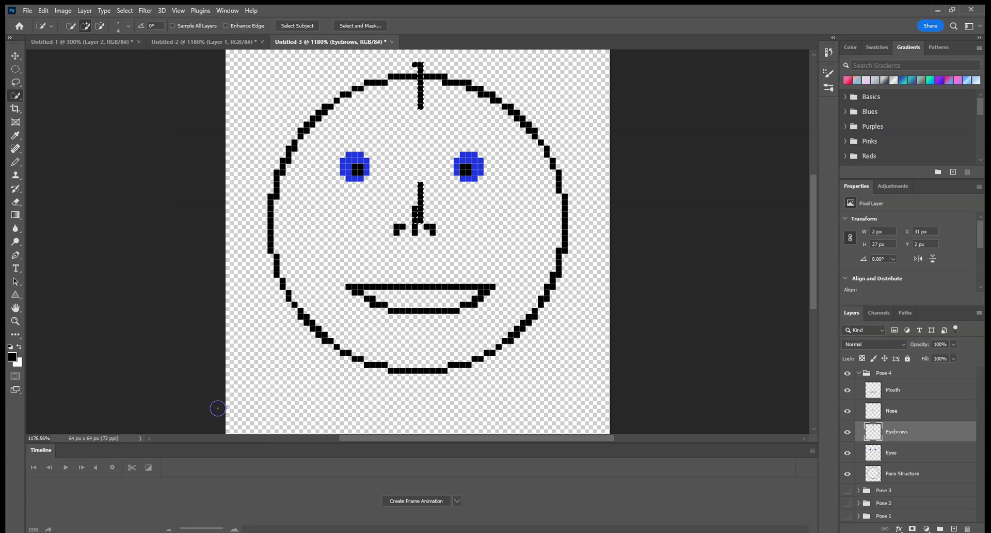
key(ctrl+z)
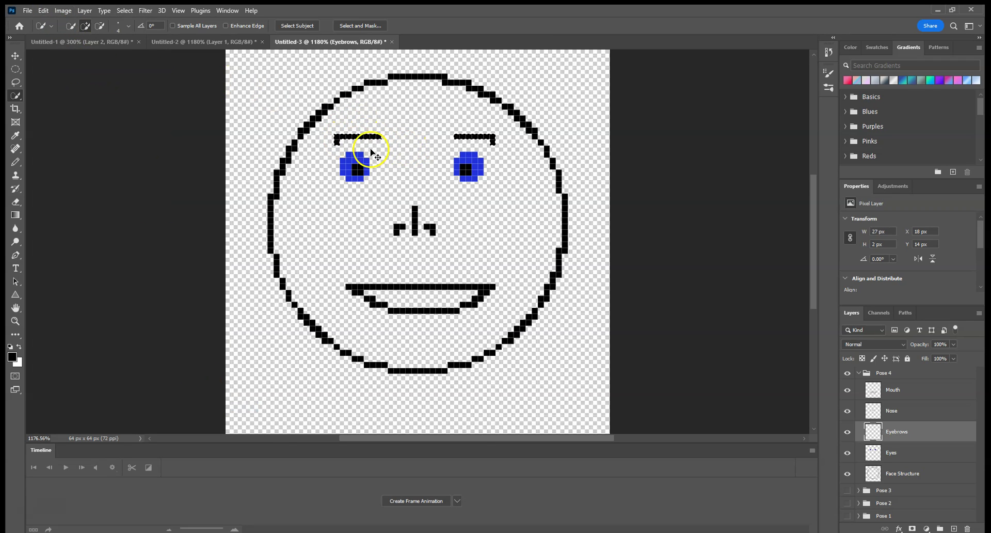
- Limit the selection to the left eyebrow only
key(ctrl+s)
key(Escape)
- Try to rotate the left eyebrow about 15.5° clockwise with Free Transform and Nearest Neighbor interpolation
click(43, 11)
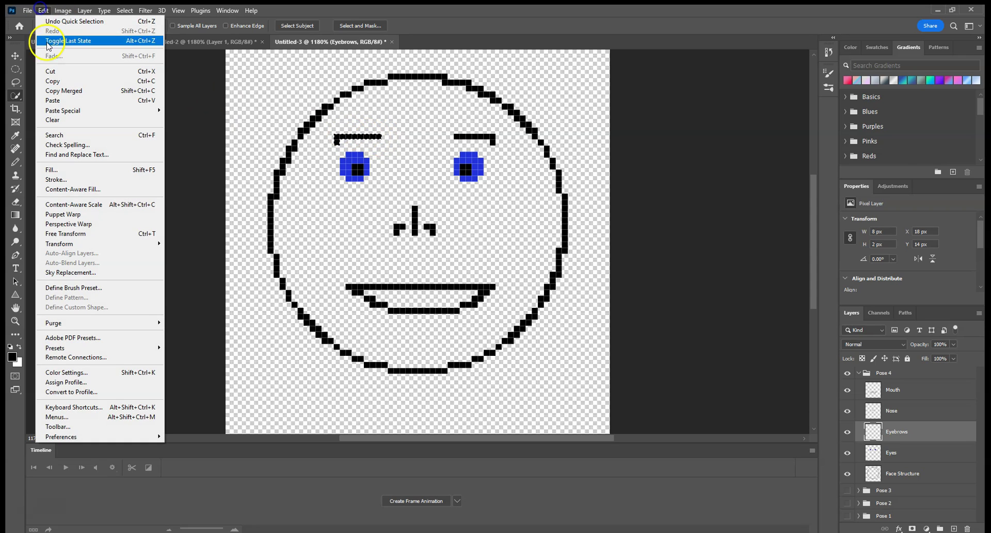
click(110, 236)
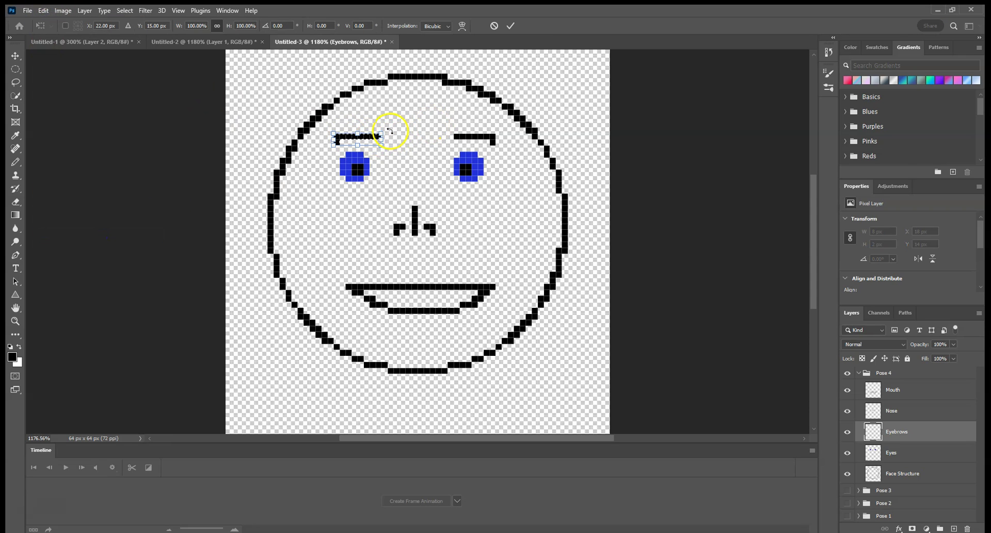
click(443, 26)
click(442, 39)
drag(394, 152, 393, 163)
key(Return)
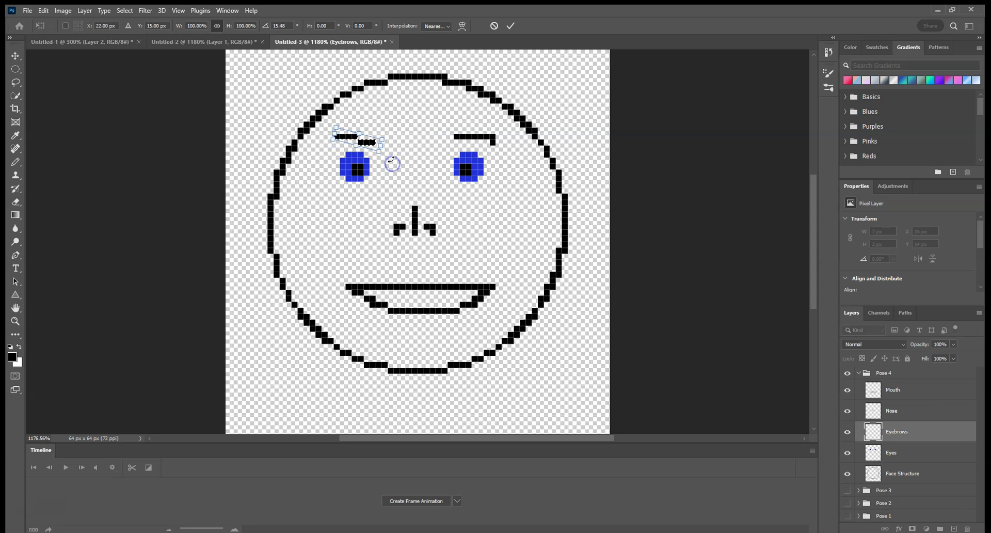
key(w)
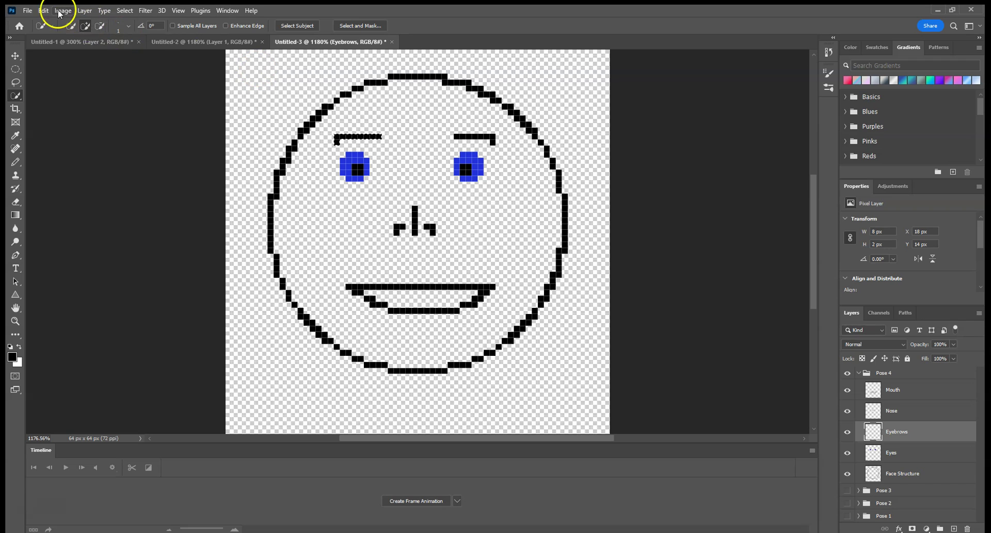
- Try to rotate the selected left eyebrow with the Rotate transform, opening its rotation angle for editing
click(28, 11)
click(43, 11)
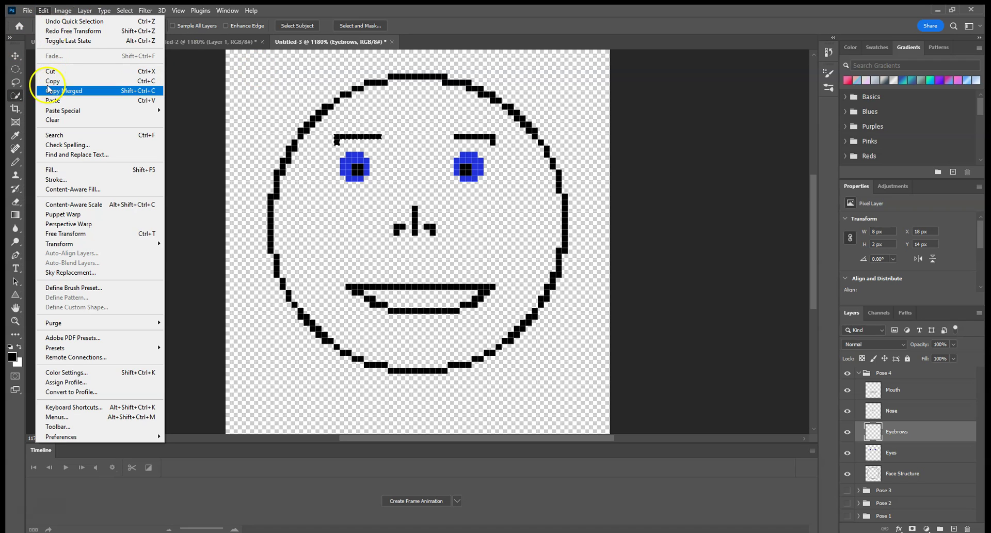
mouse_move(110, 243)
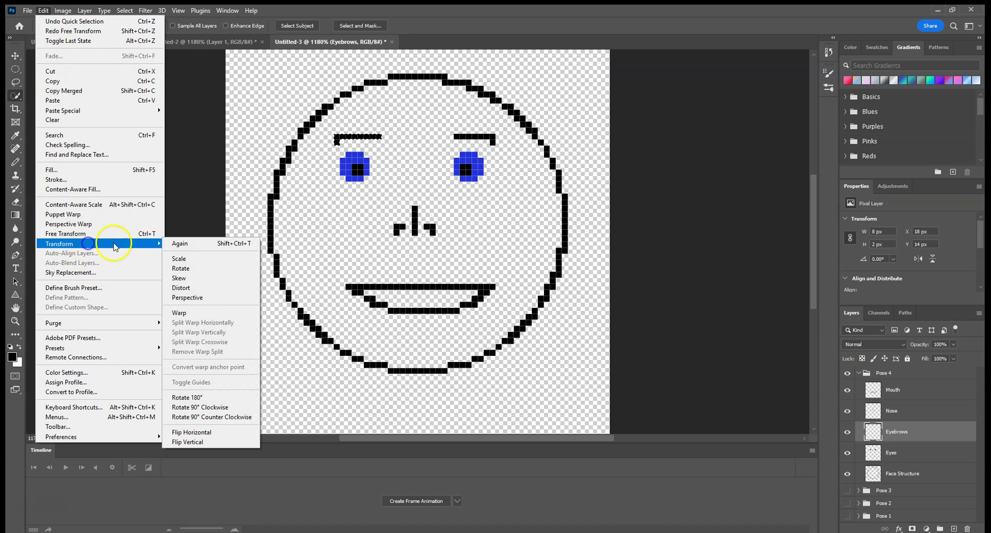
click(212, 268)
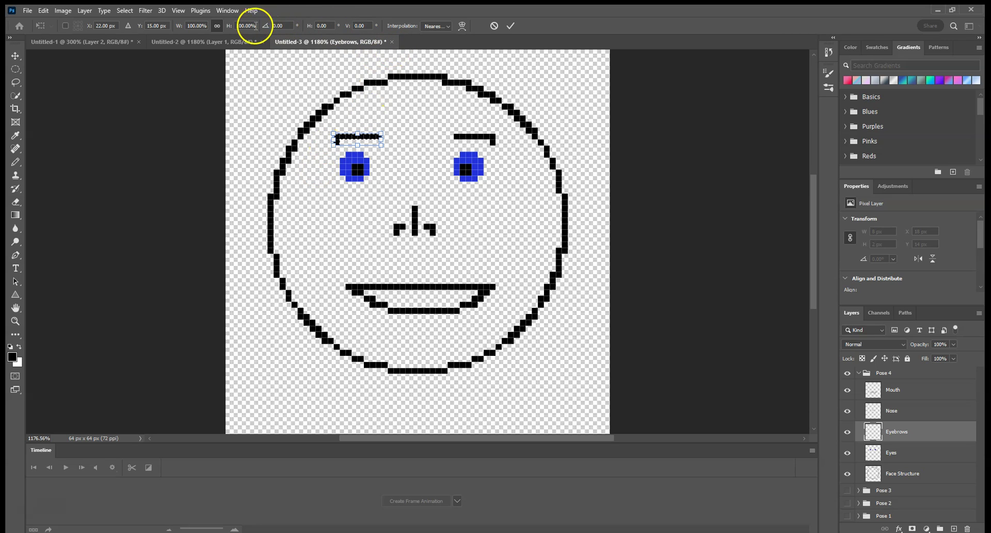
click(281, 25)
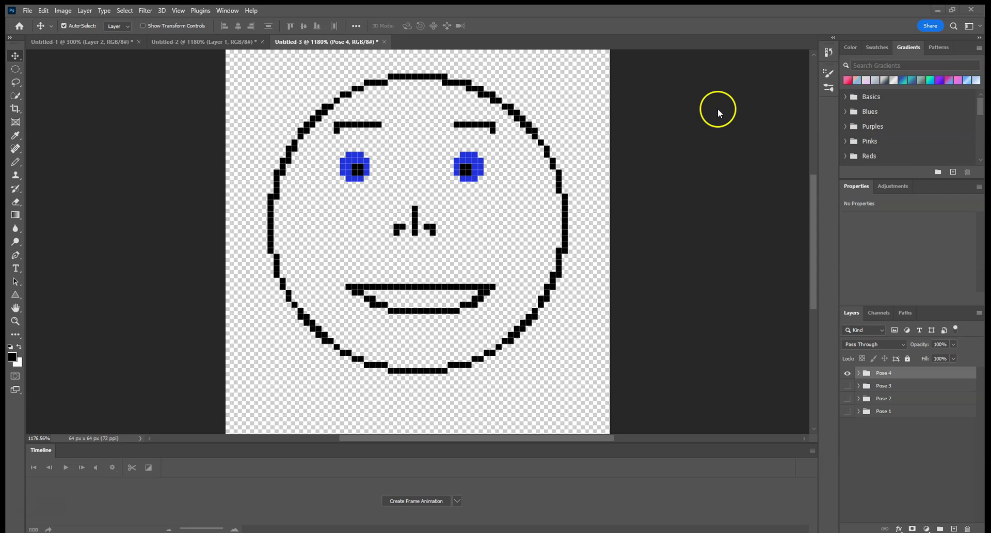
- Review the face poses one after another by toggling the visibility of the Pose 1 to Pose 4 groups
click(848, 372)
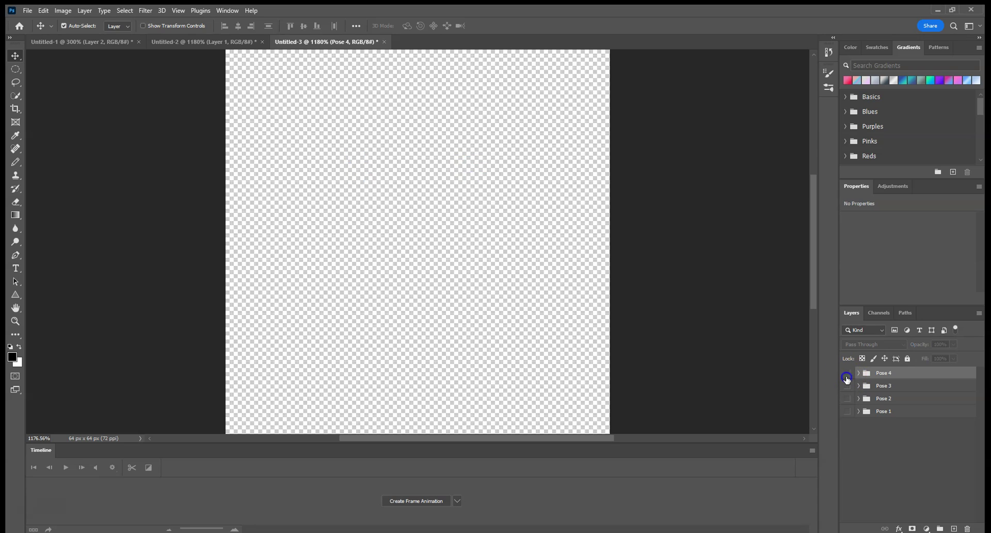
click(849, 412)
click(847, 399)
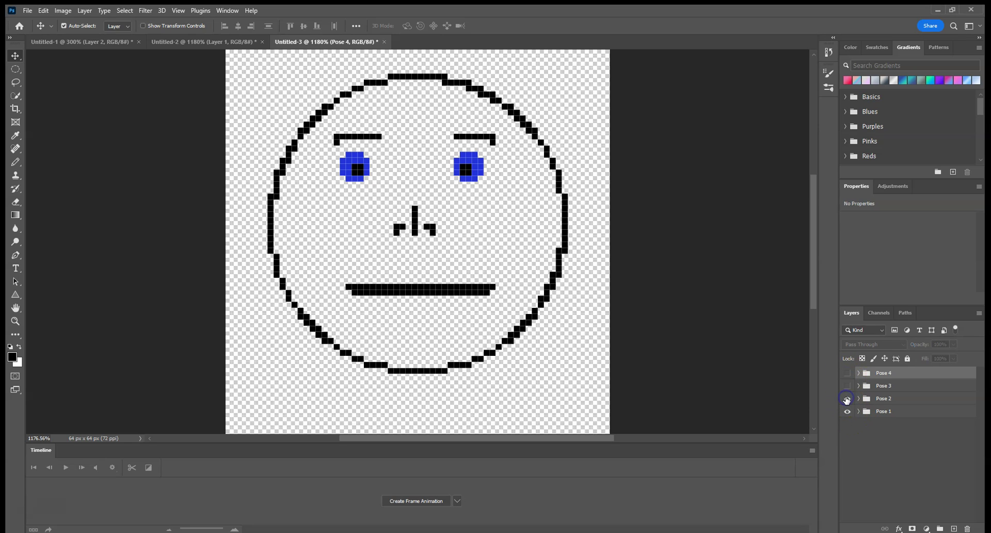
click(847, 399)
click(847, 386)
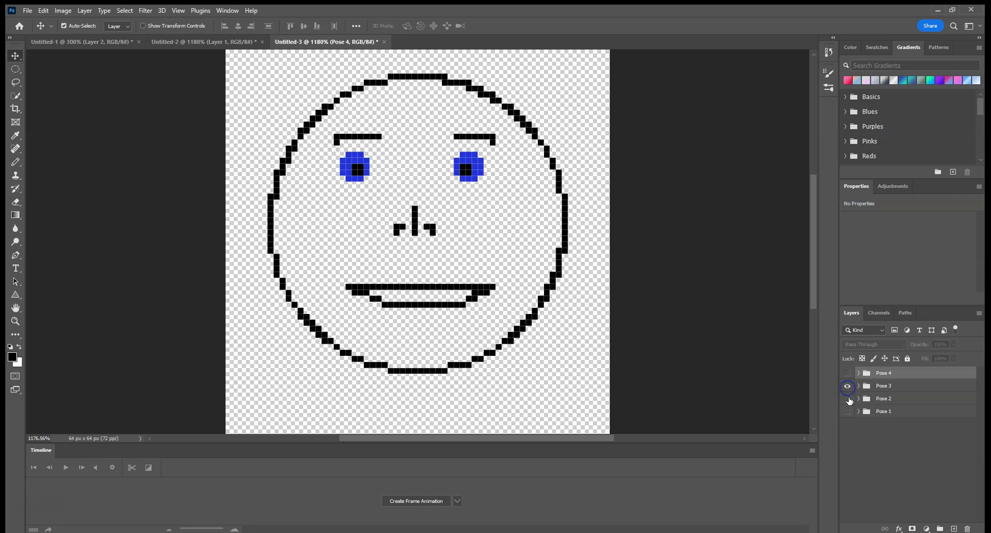
click(848, 386)
click(847, 386)
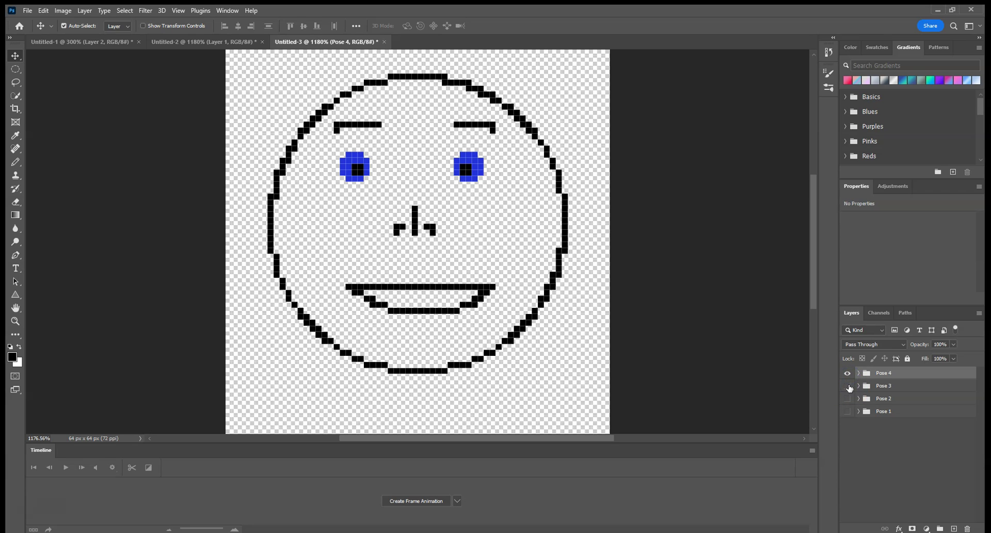
click(848, 373)
click(847, 373)
click(848, 386)
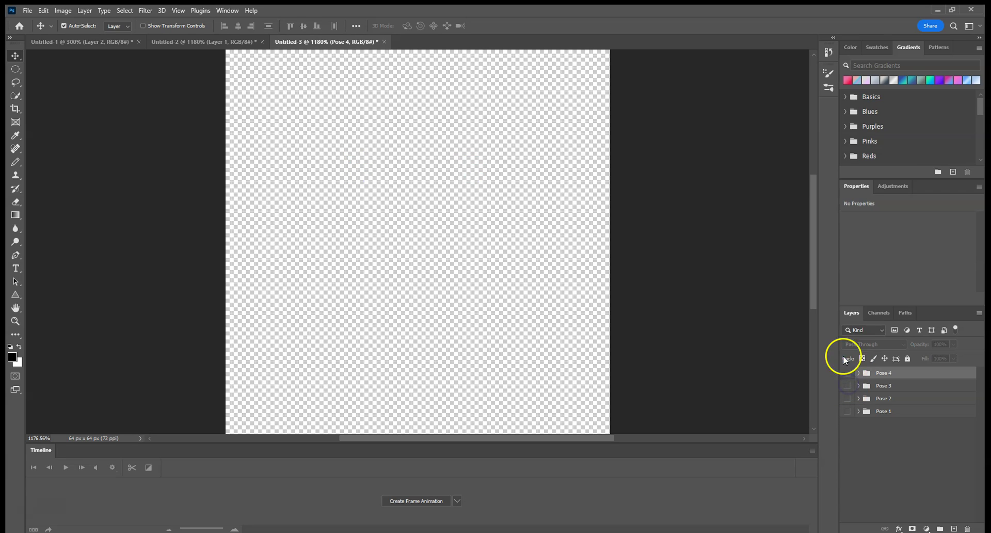
- Create a frame animation with only the Pose 1 group visible, and select that group
click(848, 411)
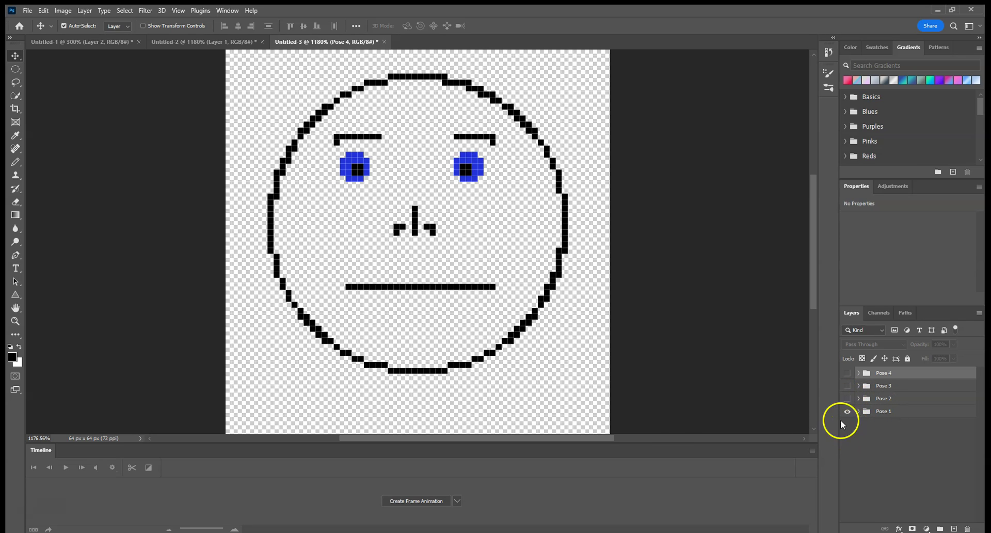
click(413, 501)
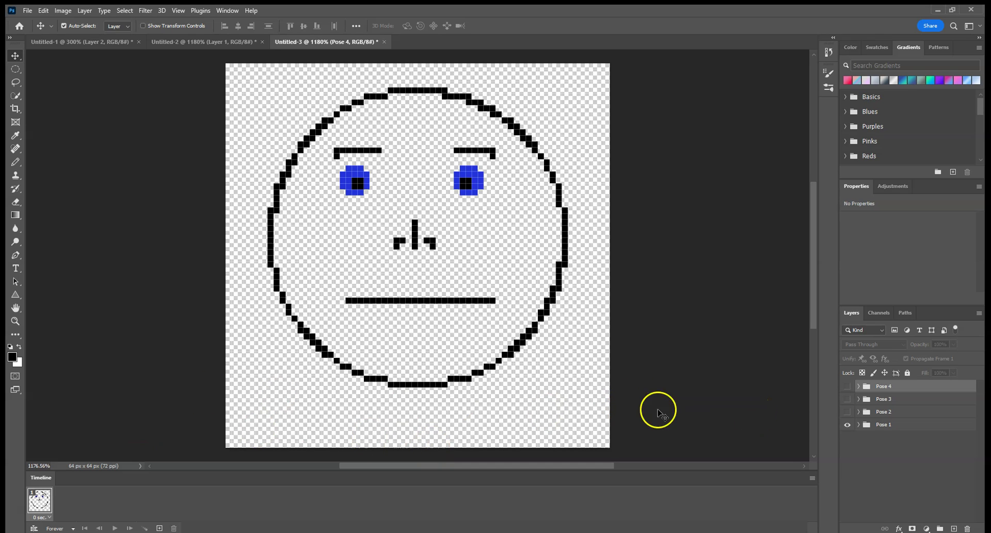
click(879, 425)
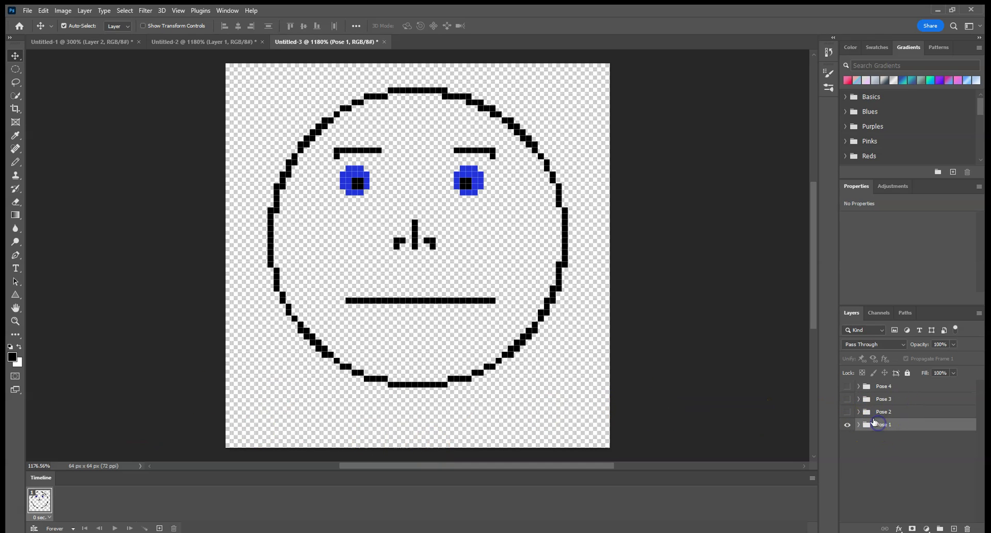
click(858, 426)
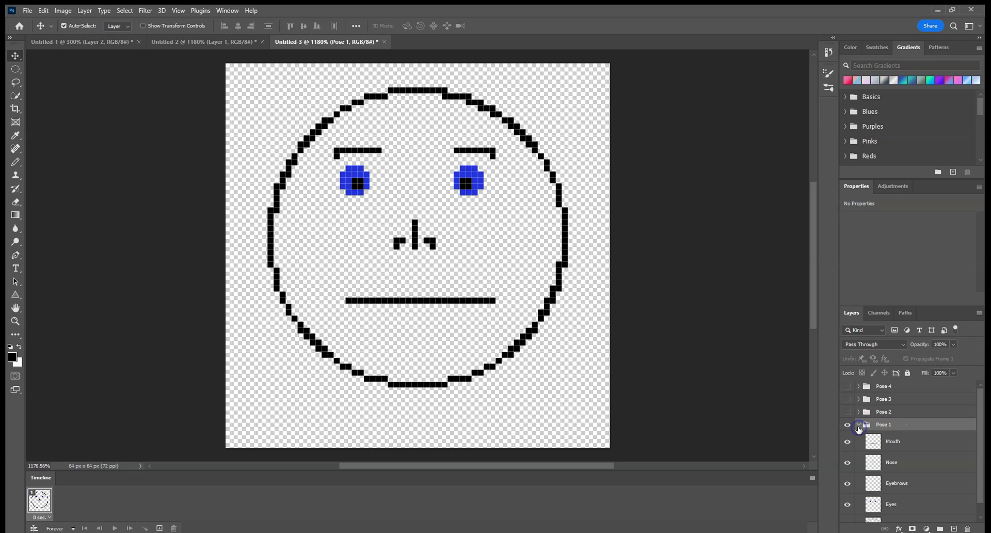
scroll(867, 449, up, 1)
click(859, 426)
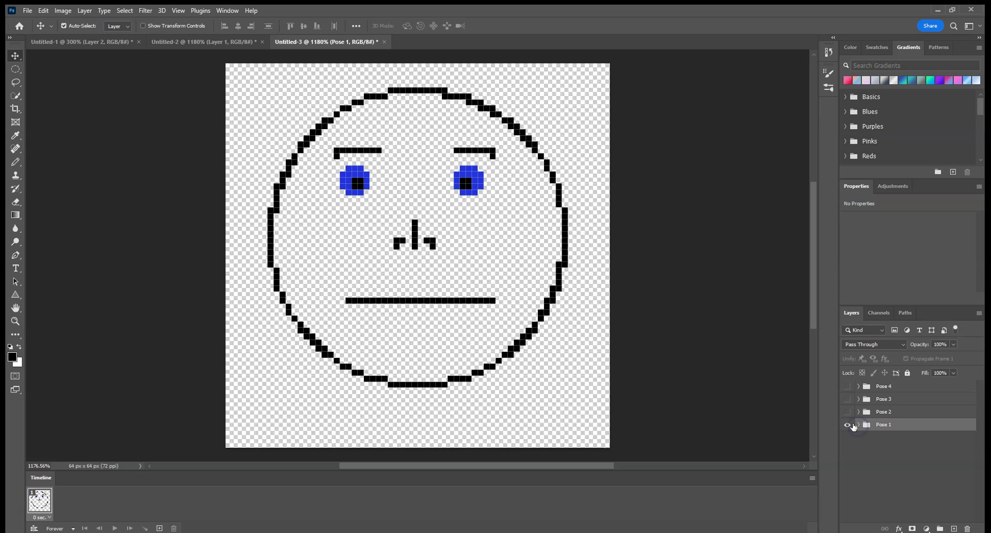
- Add three more frames to the animation by duplicating the Pose 1 frame
click(159, 528)
click(159, 529)
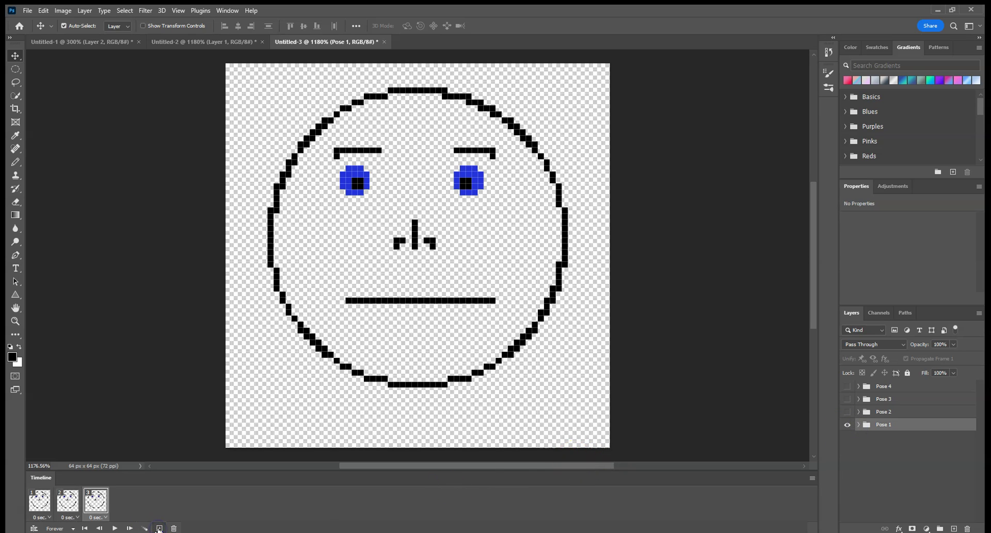
click(159, 528)
- Make frame 2 display the Pose 2 group instead of Pose 1
click(70, 497)
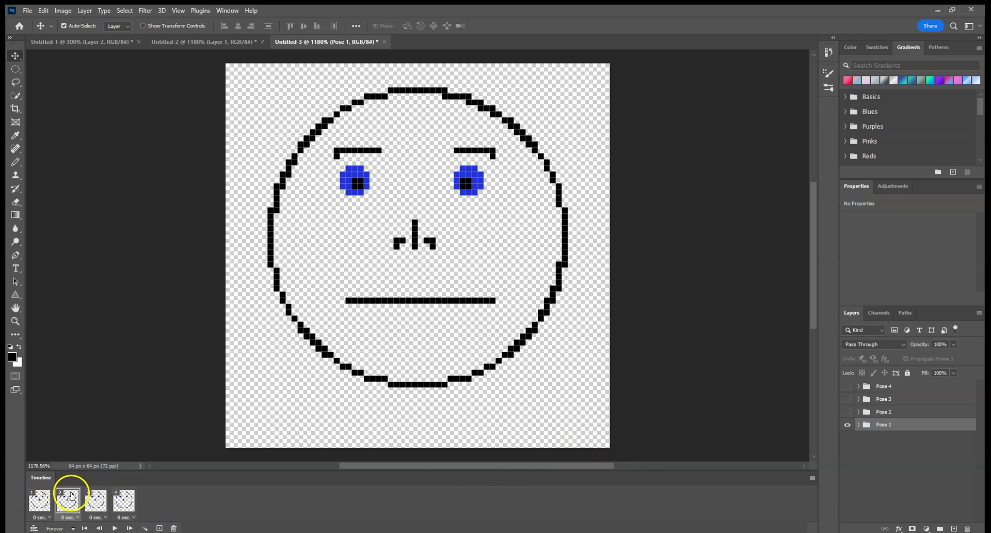
click(847, 425)
click(847, 411)
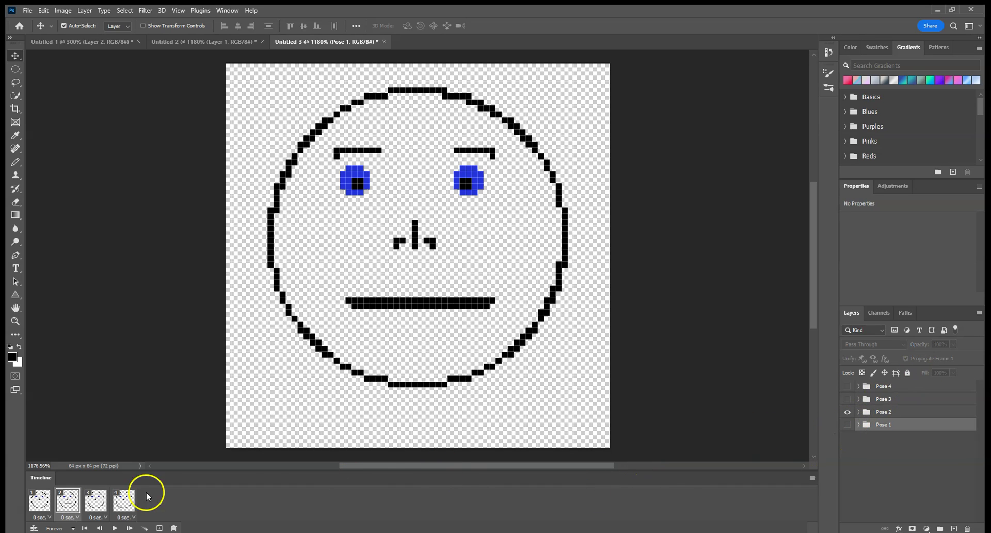
- Make frame 3 display the Pose 3 group instead of Pose 1
click(96, 501)
click(847, 425)
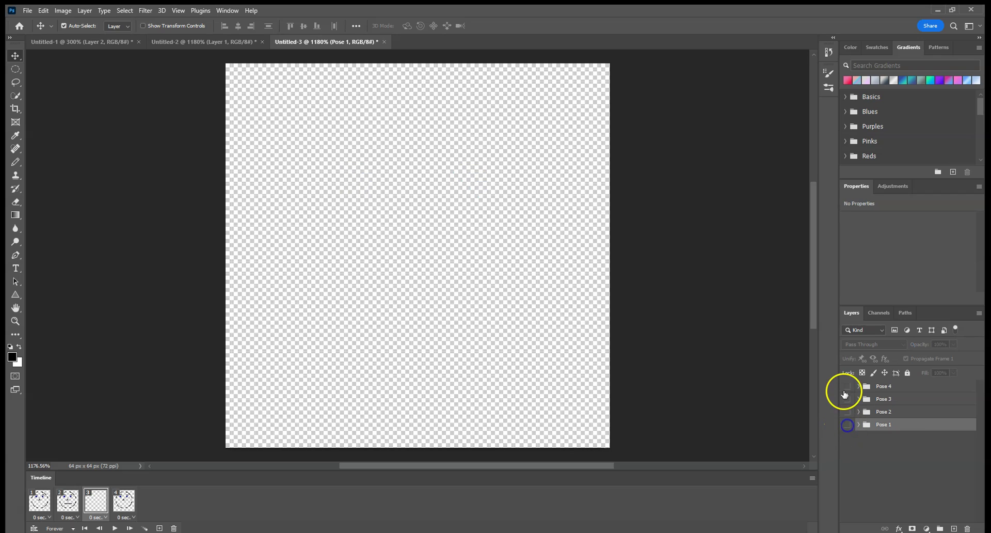
click(847, 399)
- Make frame 4 display the Pose 4 group instead of Pose 1
click(124, 501)
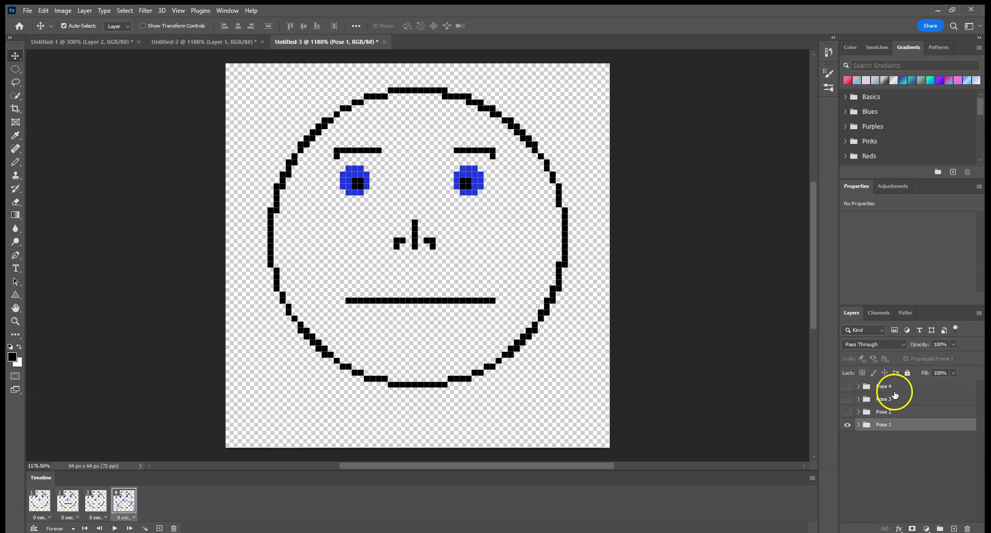
click(848, 425)
click(848, 386)
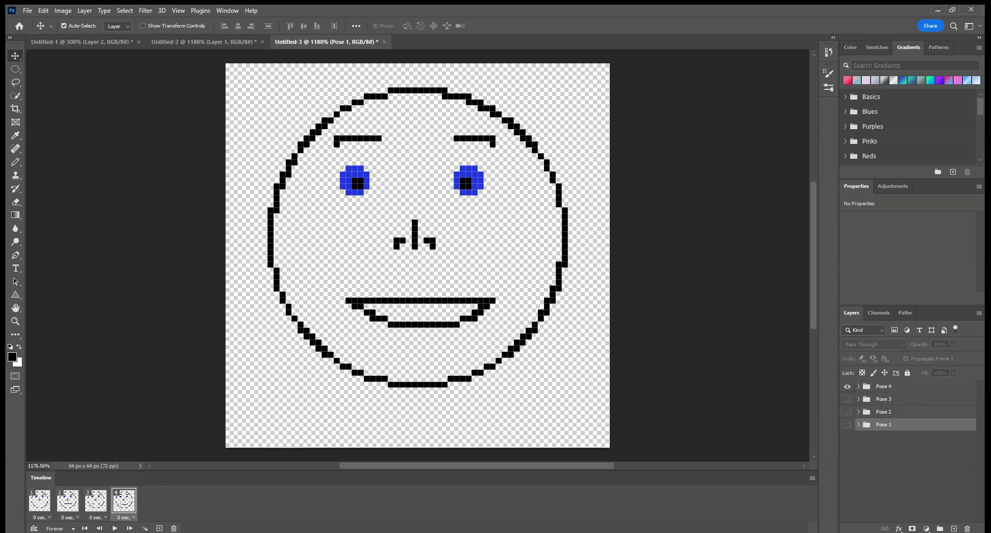
- Play the four-frame animation to preview the mouth and eyebrow movement, and stop it
click(114, 527)
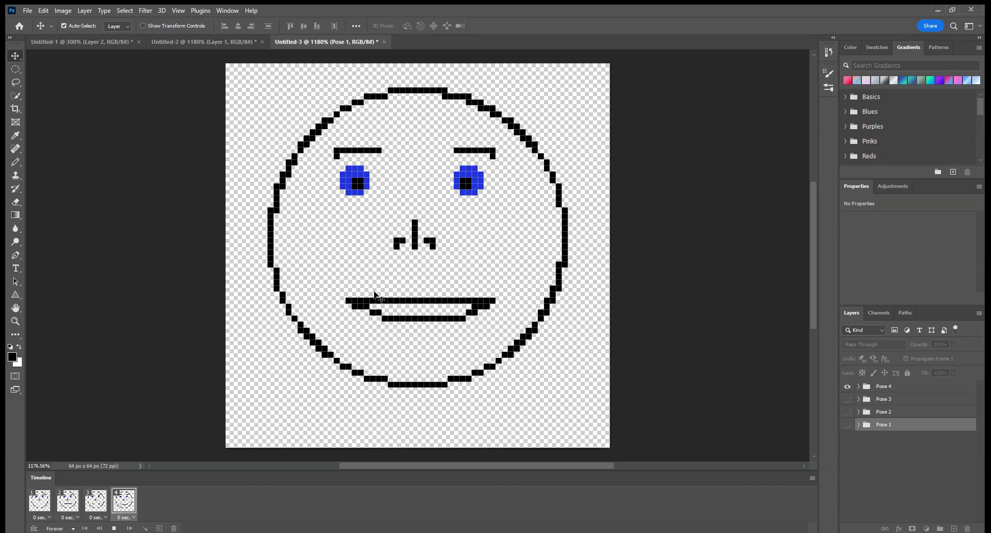
click(352, 341)
click(114, 527)
click(114, 527)
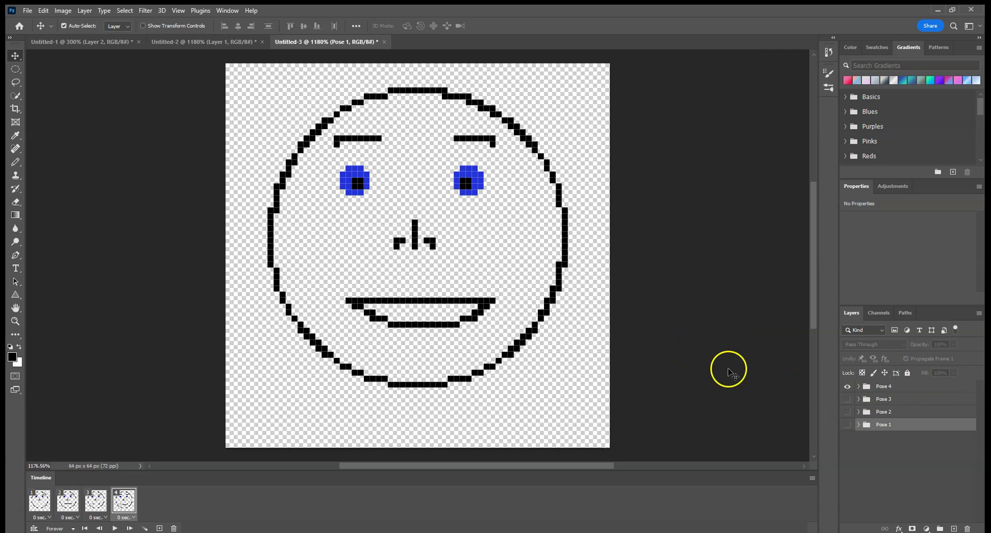
- View the red ball artwork in the Untitled-1 document and return to the face animation in Untitled-3
click(54, 42)
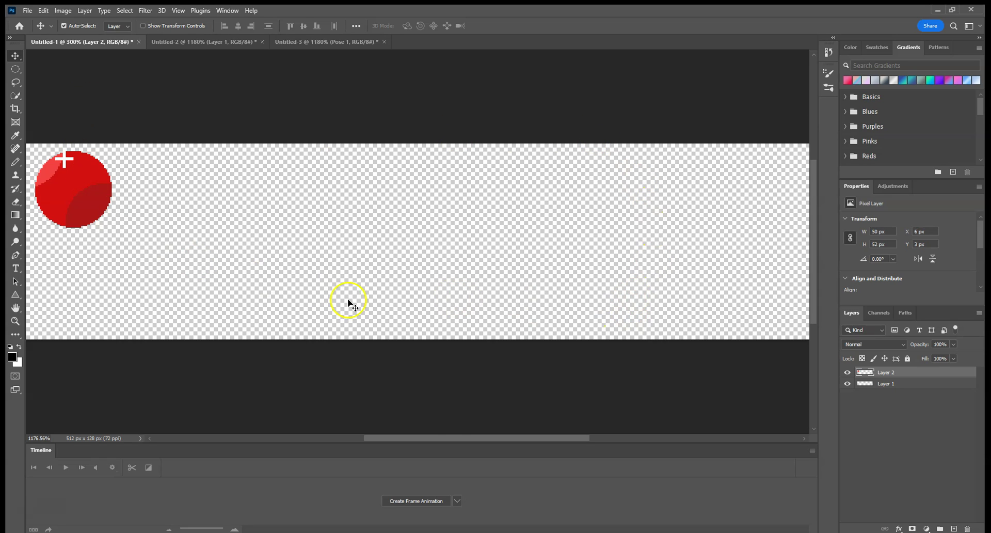
click(297, 42)
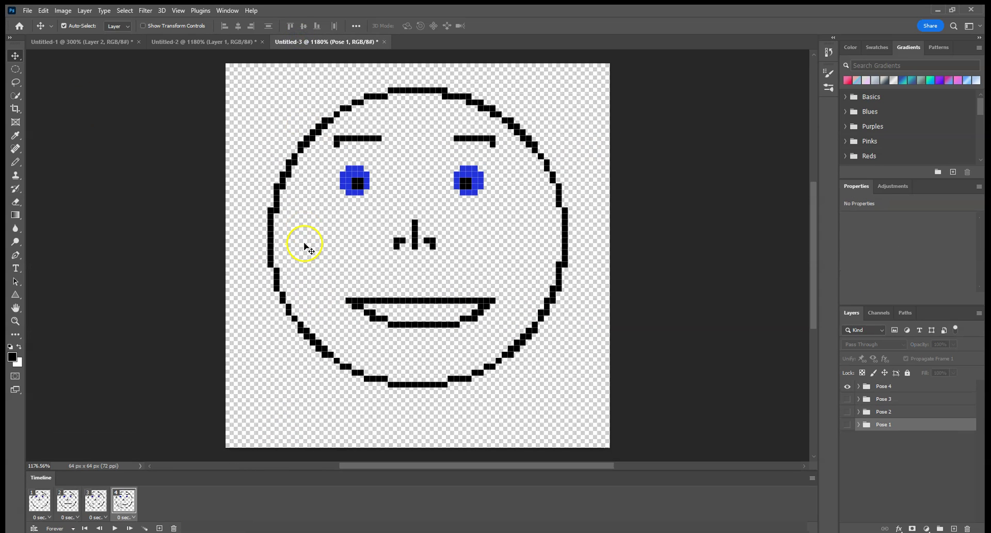